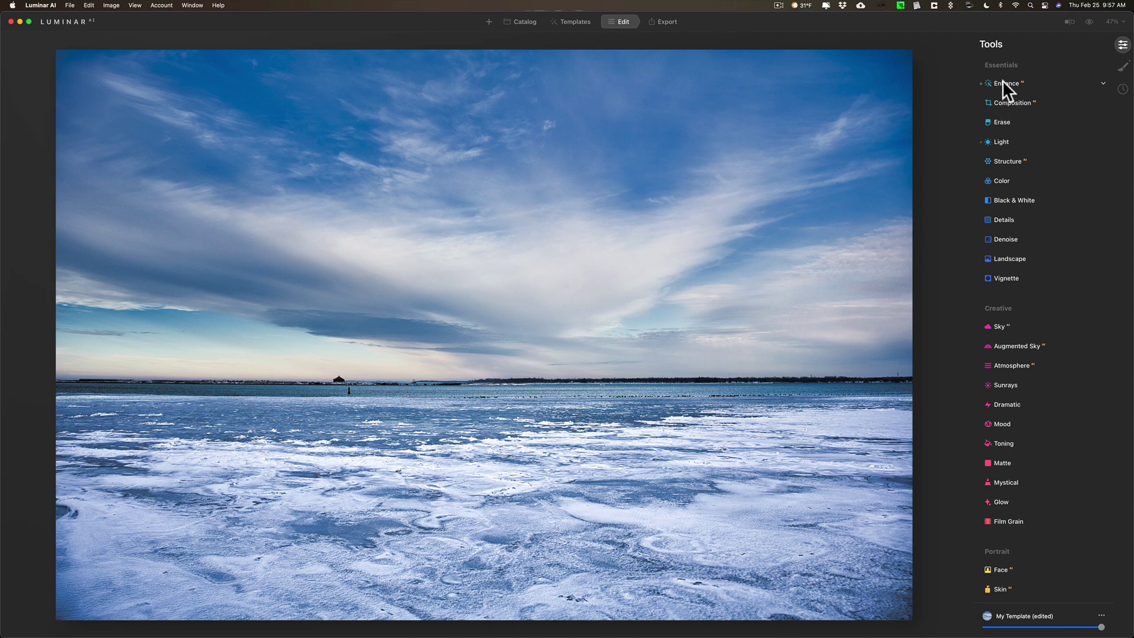
# - Expand and collapse Light, then scroll the Tools panel to the Professional tools
pyautogui.click(1001, 142)
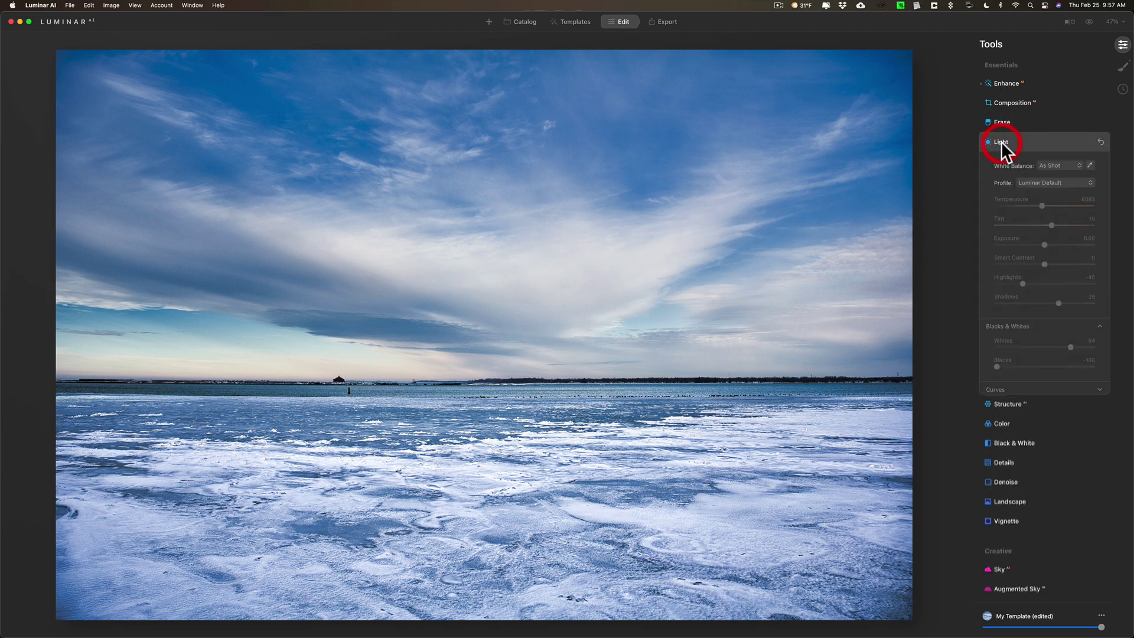
pyautogui.click(986, 141)
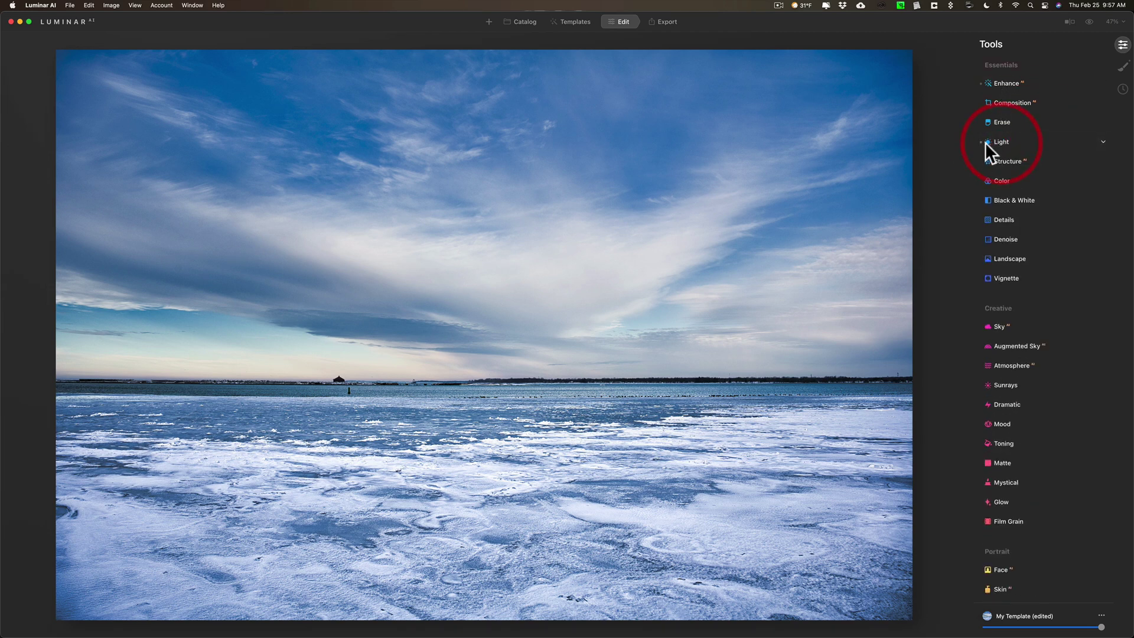
pyautogui.scroll(-2, 983, 148)
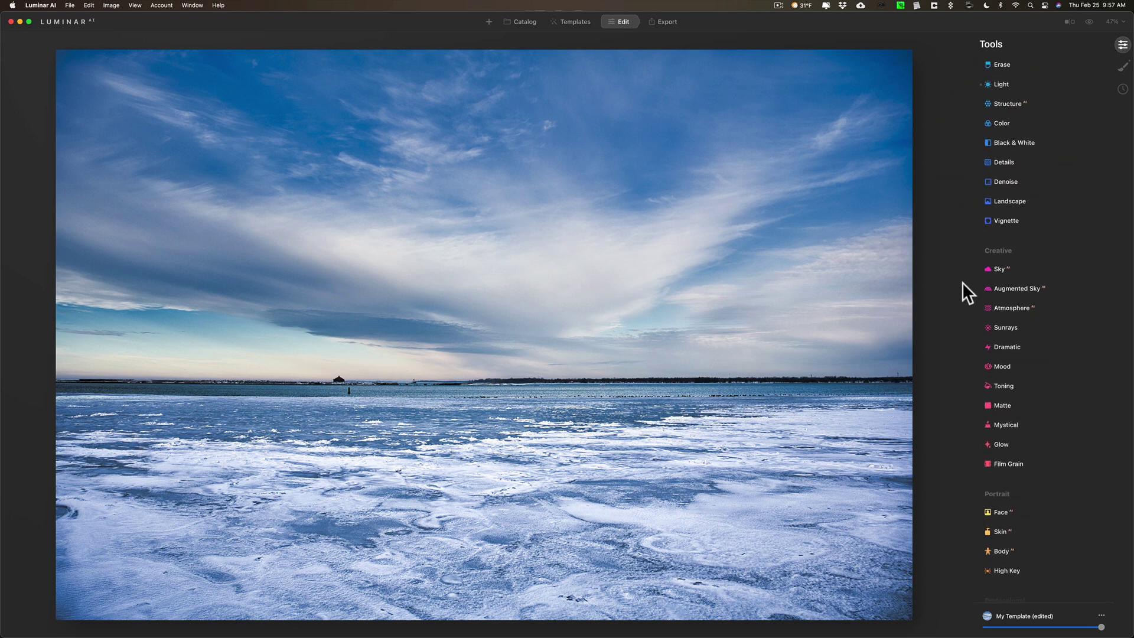
pyautogui.scroll(-4, 980, 289)
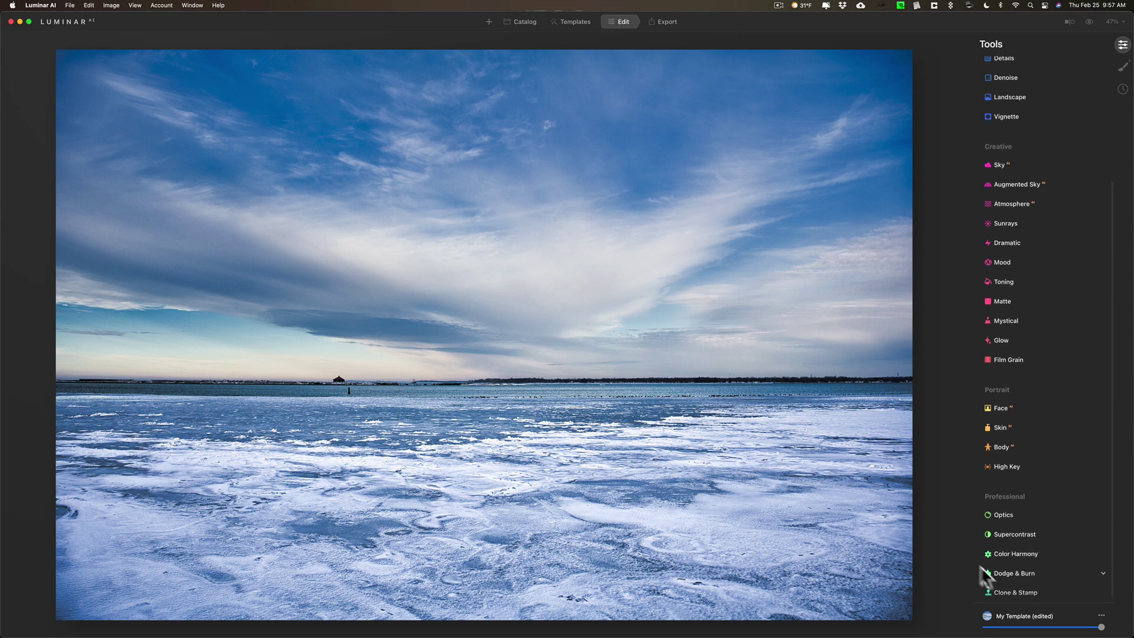
# - Expand Color Harmony and preview Brilliance at 46 before resetting it to 0
pyautogui.click(1019, 551)
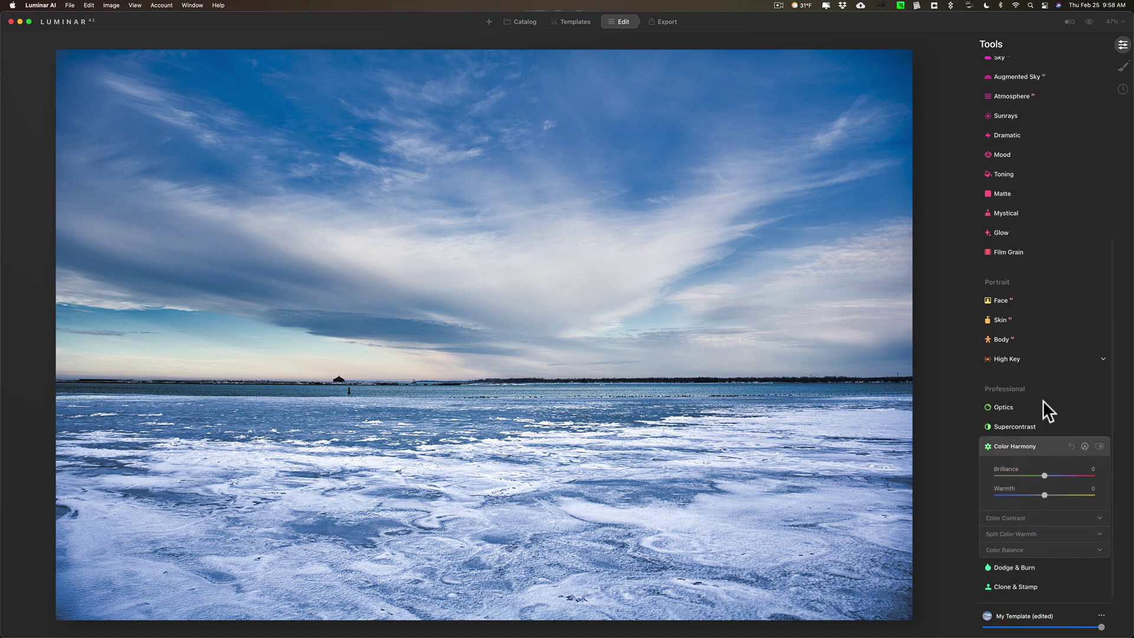
pyautogui.scroll(1, 1047, 360)
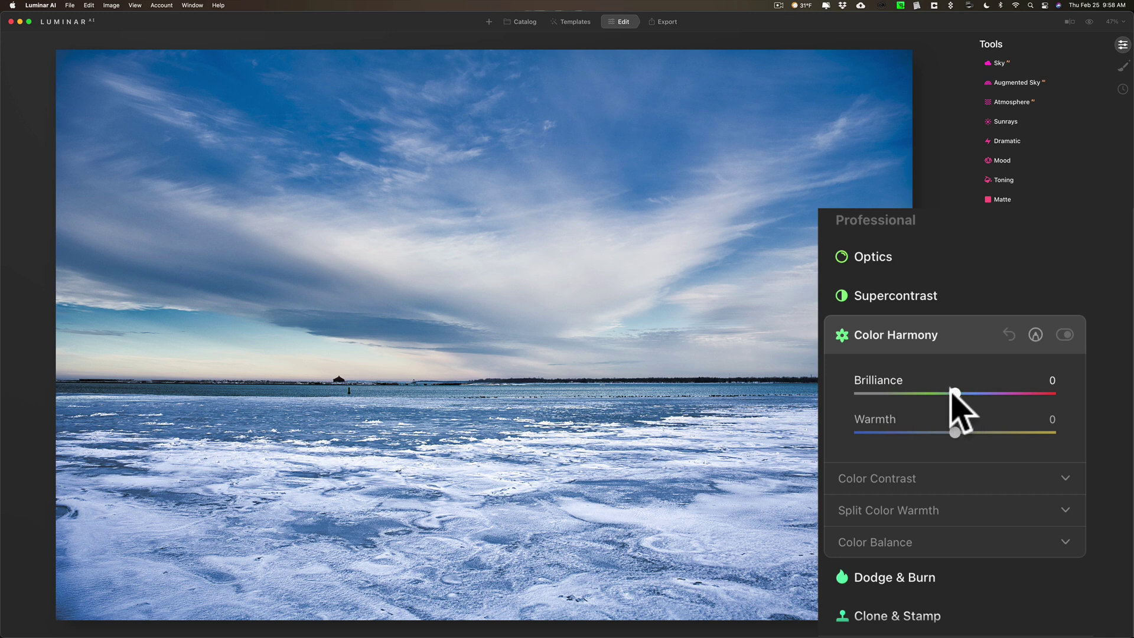
pyautogui.moveTo(953, 393); pyautogui.dragTo(999, 395)
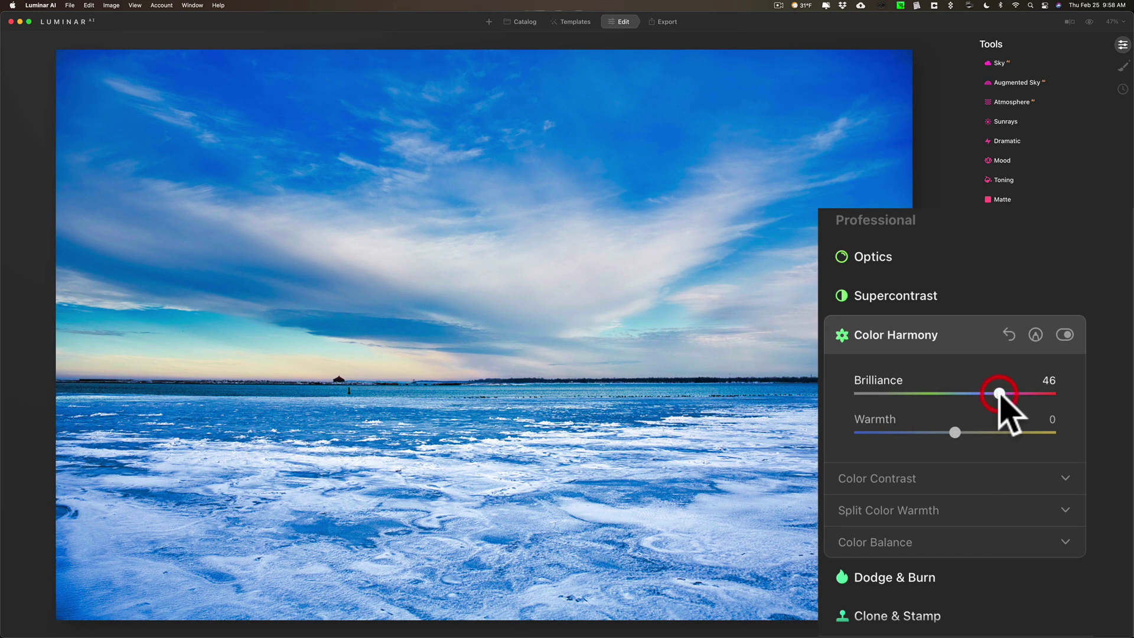
pyautogui.doubleClick(1000, 395)
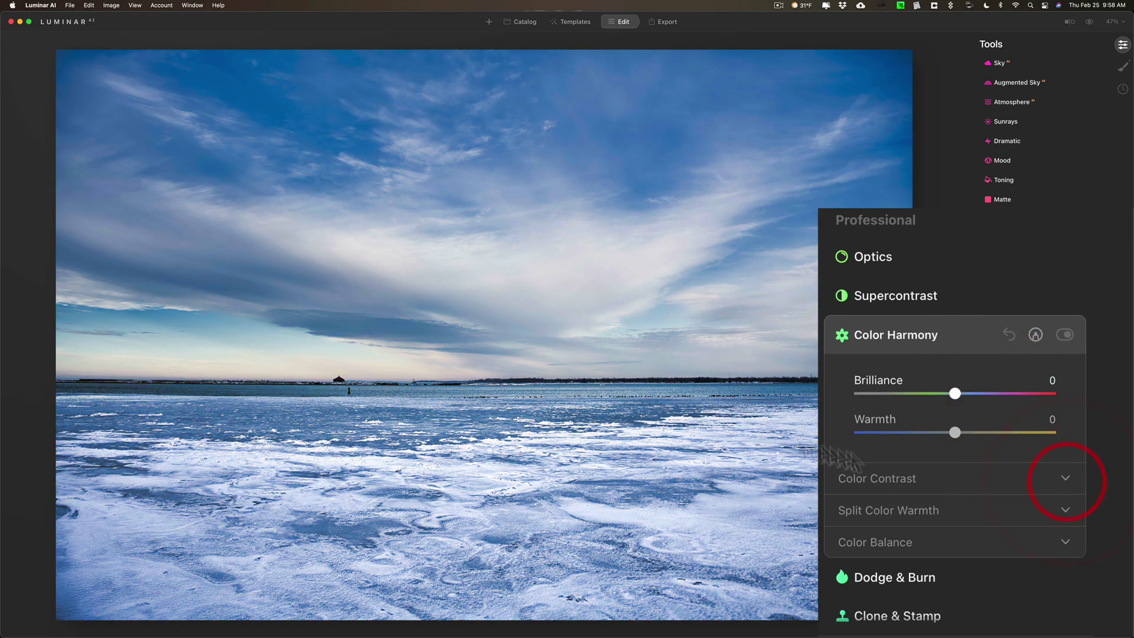
# - Minimize Luminar AI and open Vibrance.png and Brilliance.png from the desktop in Preview
pyautogui.click(20, 21)
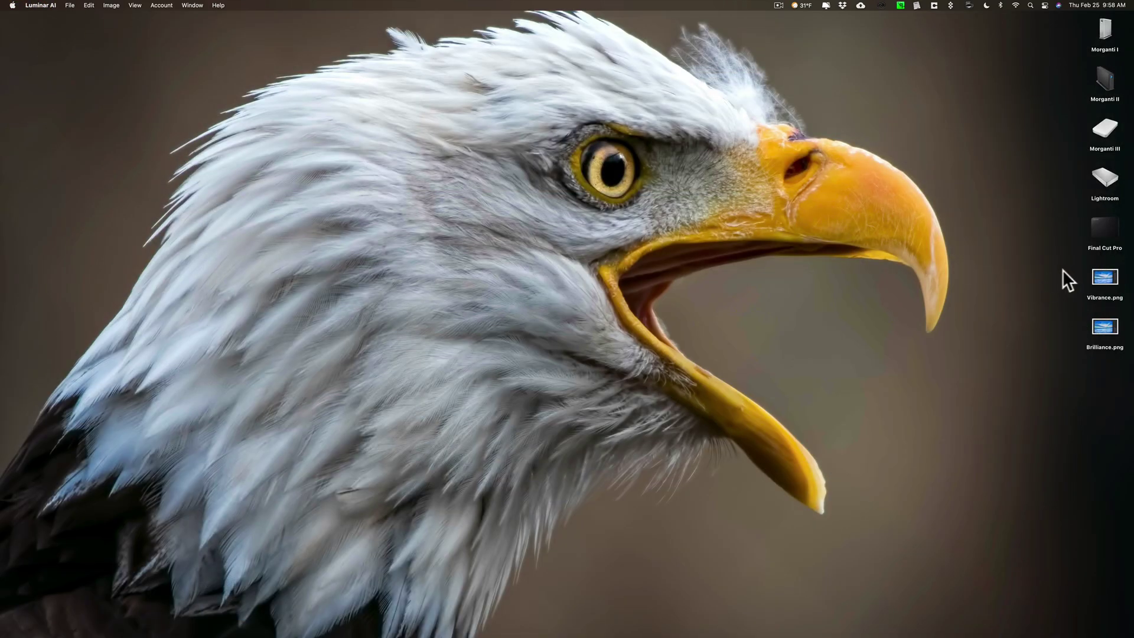
pyautogui.moveTo(1062, 270); pyautogui.dragTo(1127, 369)
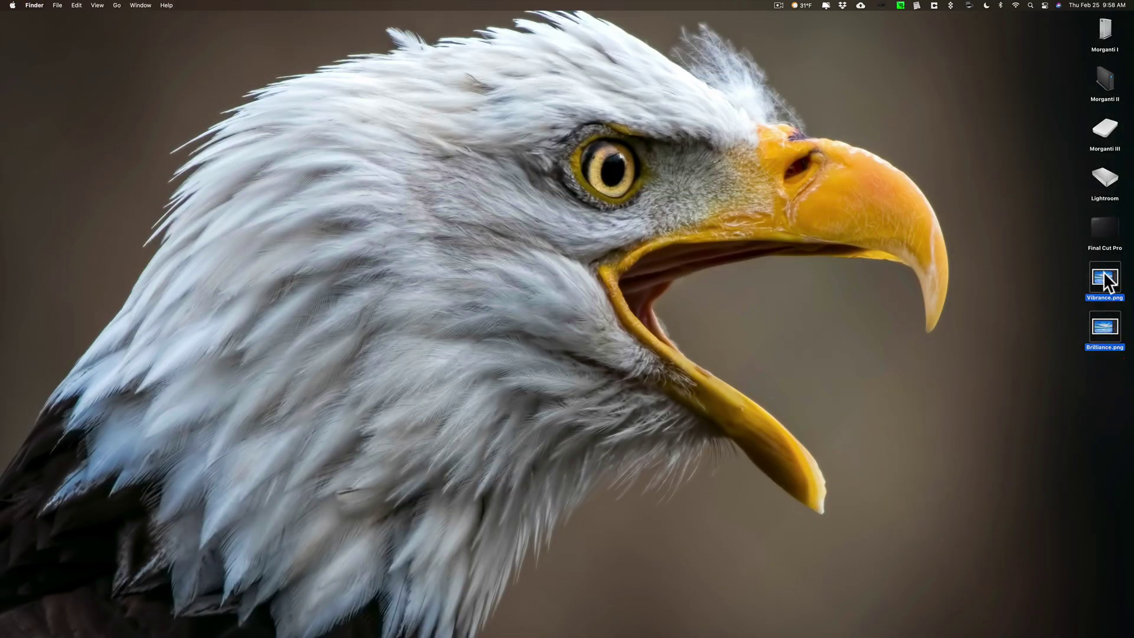
pyautogui.doubleClick(1105, 280)
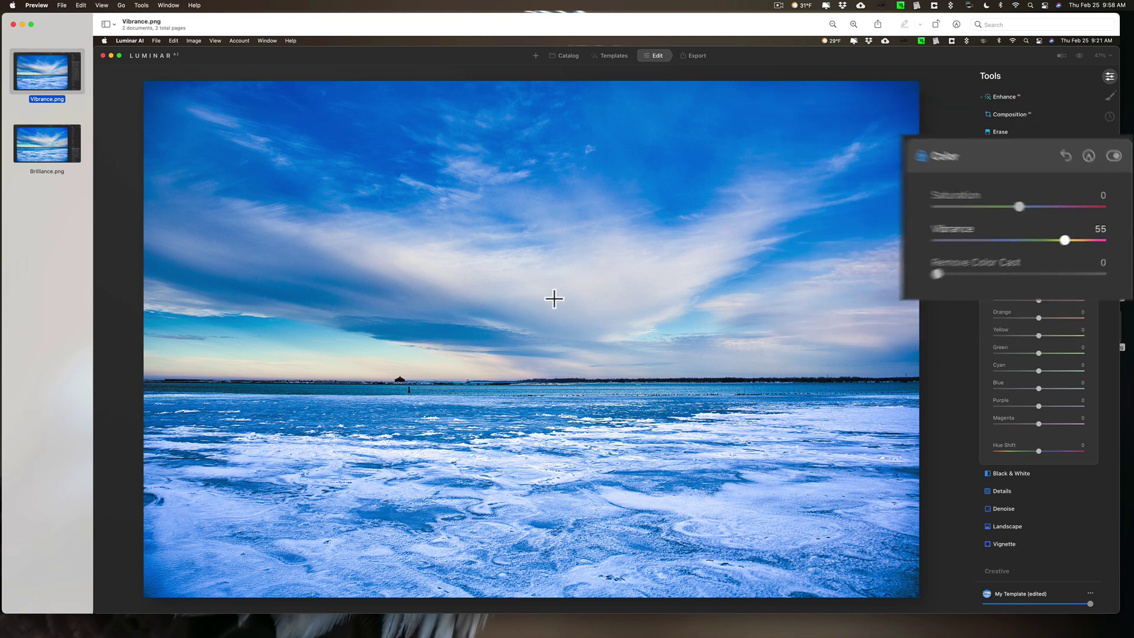
# - Switch back and forth between the Brilliance.png and Vibrance.png screenshots, then quit Preview
pyautogui.click(51, 148)
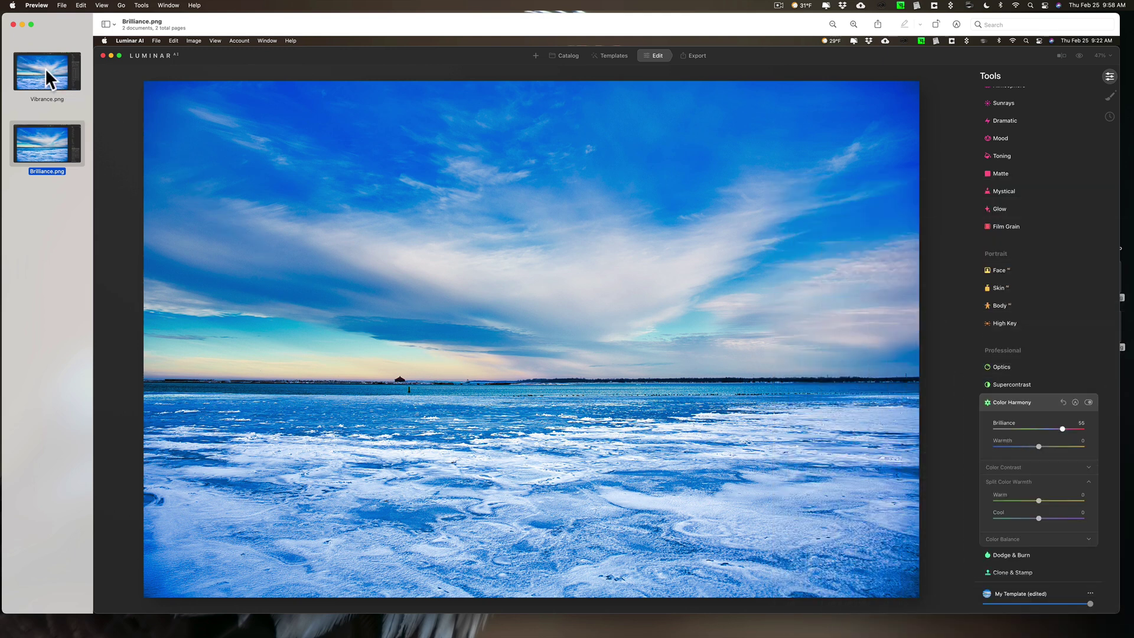
pyautogui.click(45, 69)
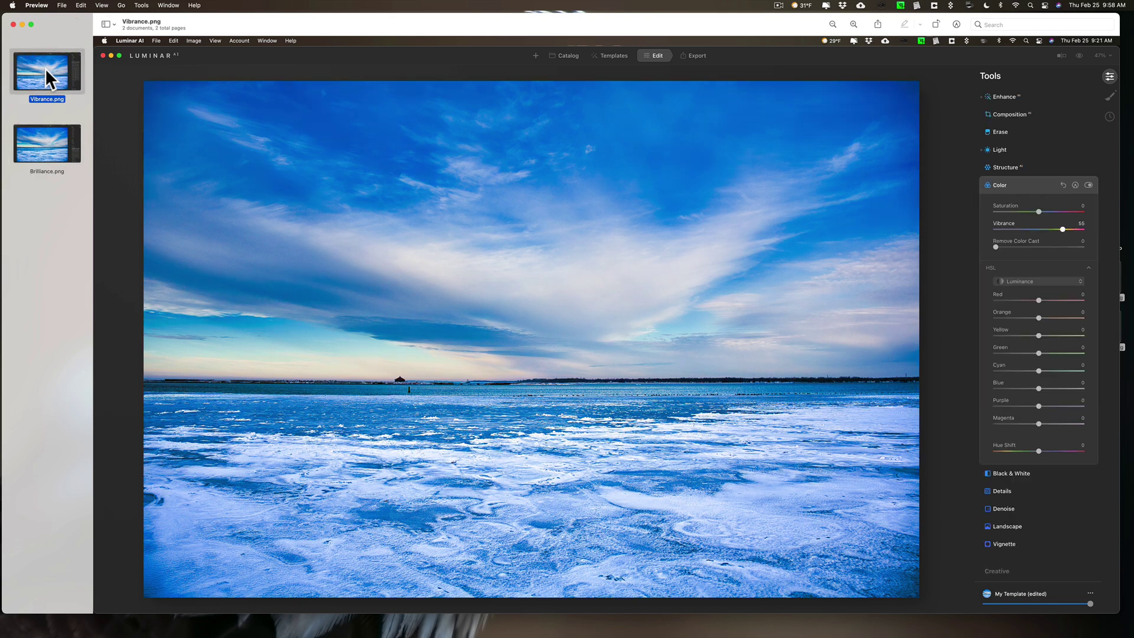
pyautogui.click(51, 144)
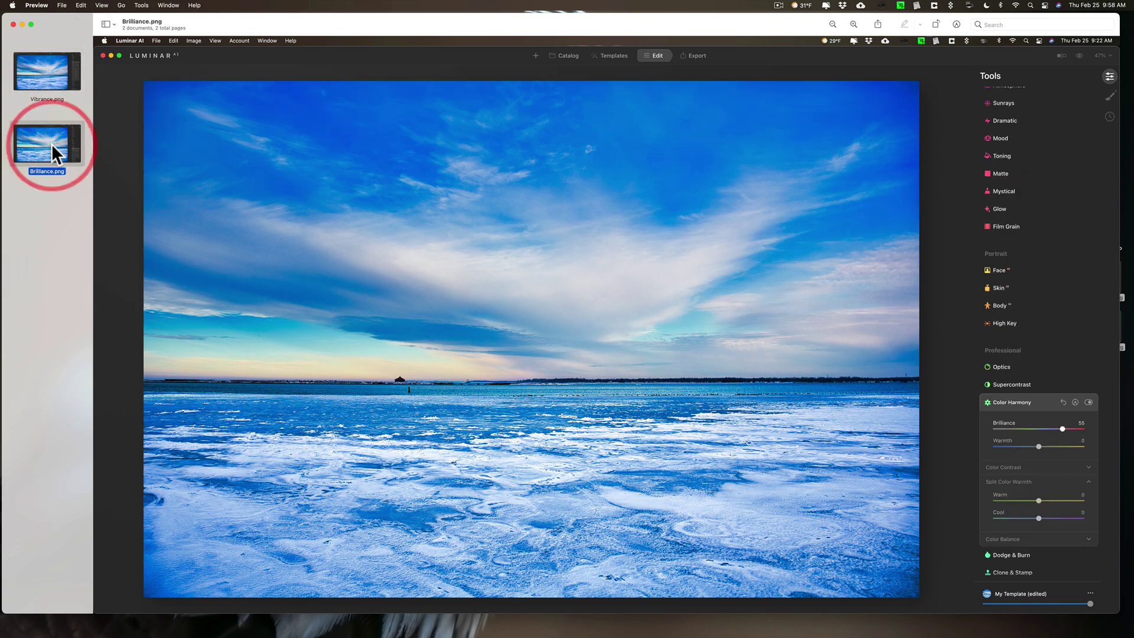
pyautogui.click(45, 71)
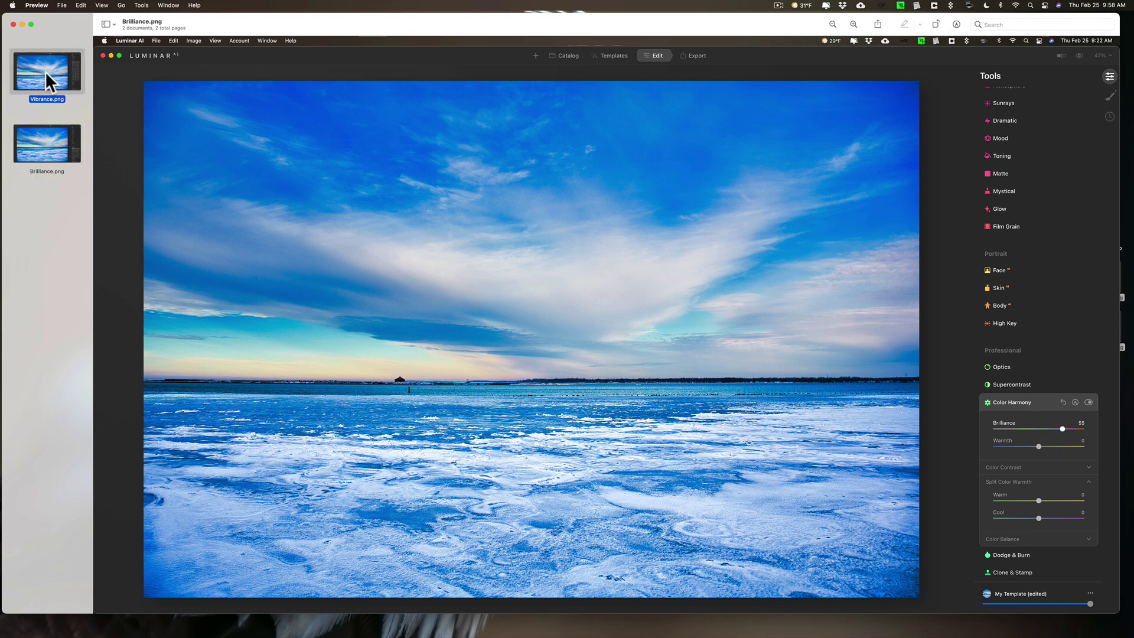
pyautogui.click(47, 147)
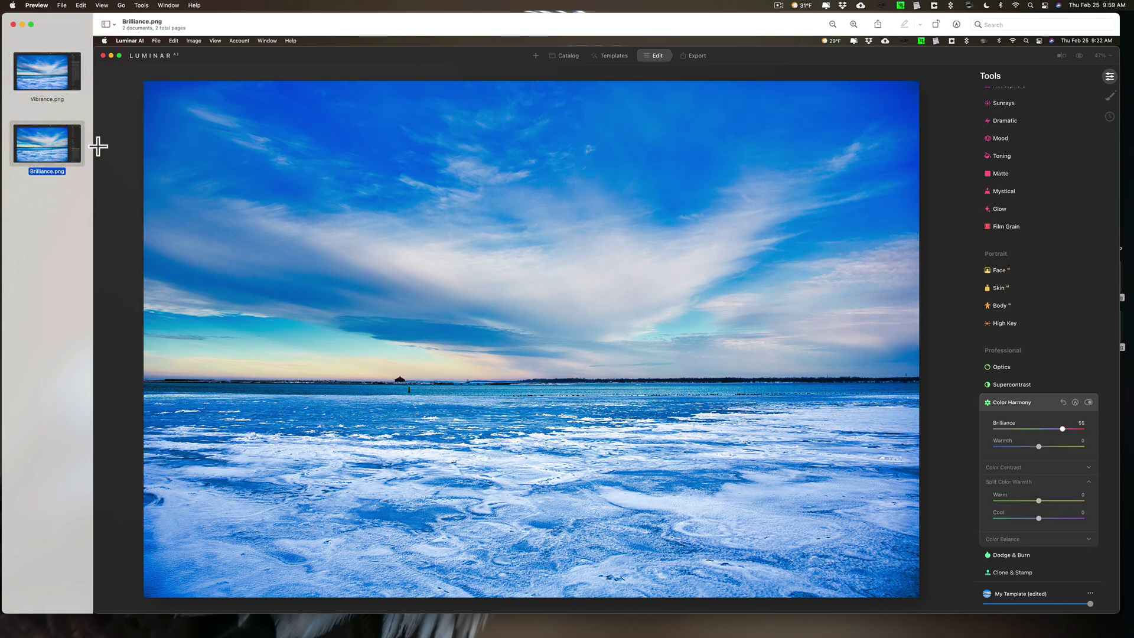
pyautogui.press('super')
pyautogui.press('super+q')
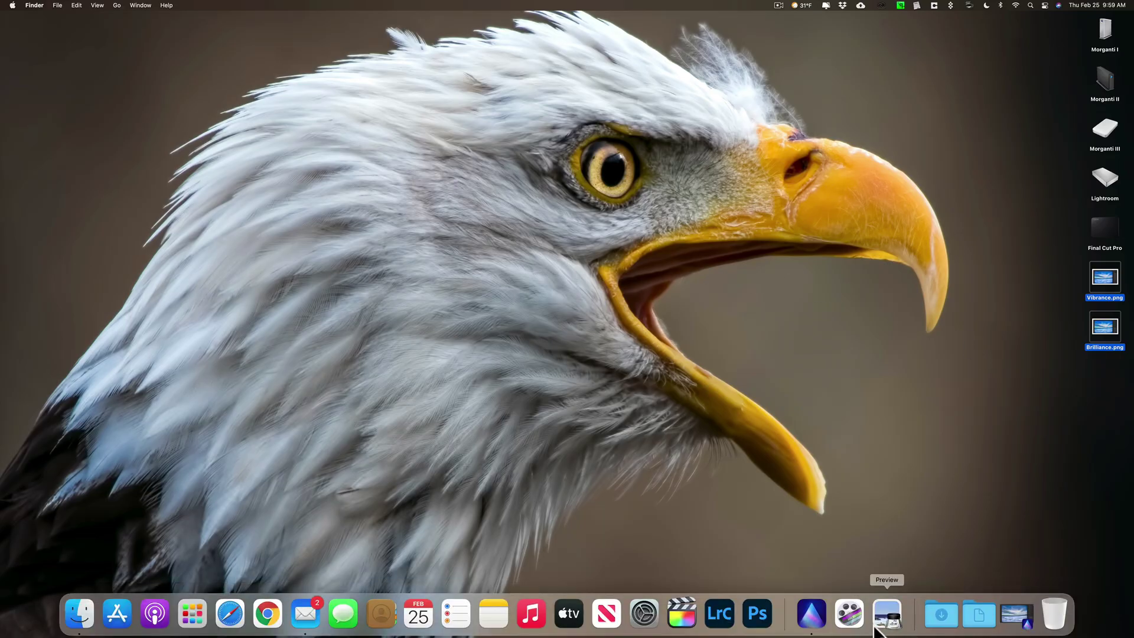
# - Restore Luminar AI and try Color Harmony Warmth at 88 and 10, resetting it to 0 each time
pyautogui.click(812, 615)
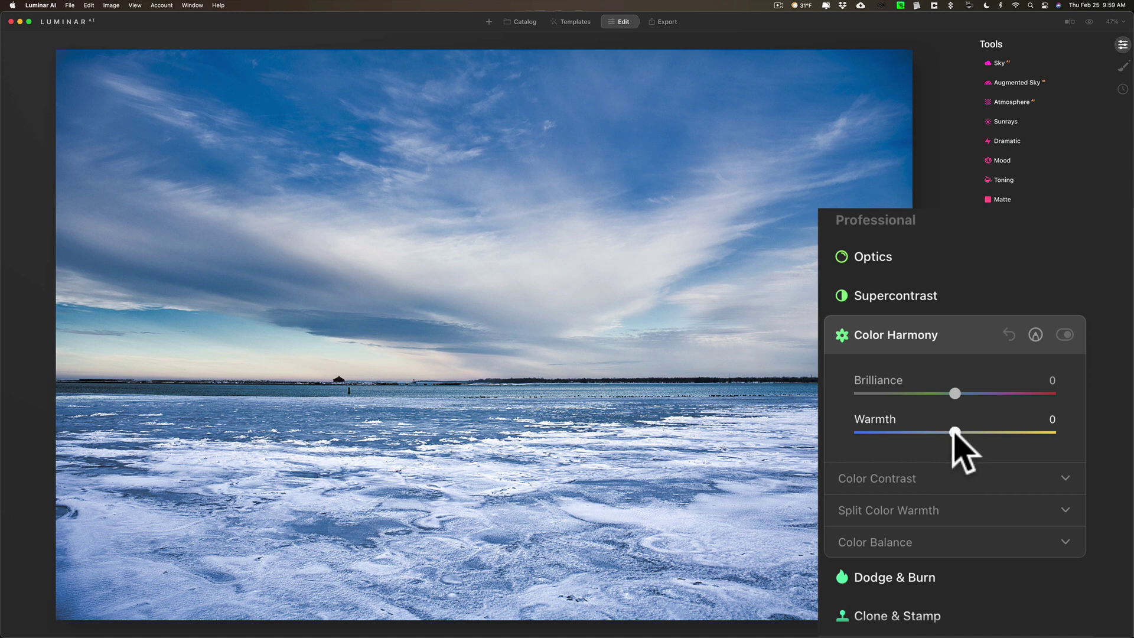
pyautogui.moveTo(953, 432); pyautogui.dragTo(930, 437)
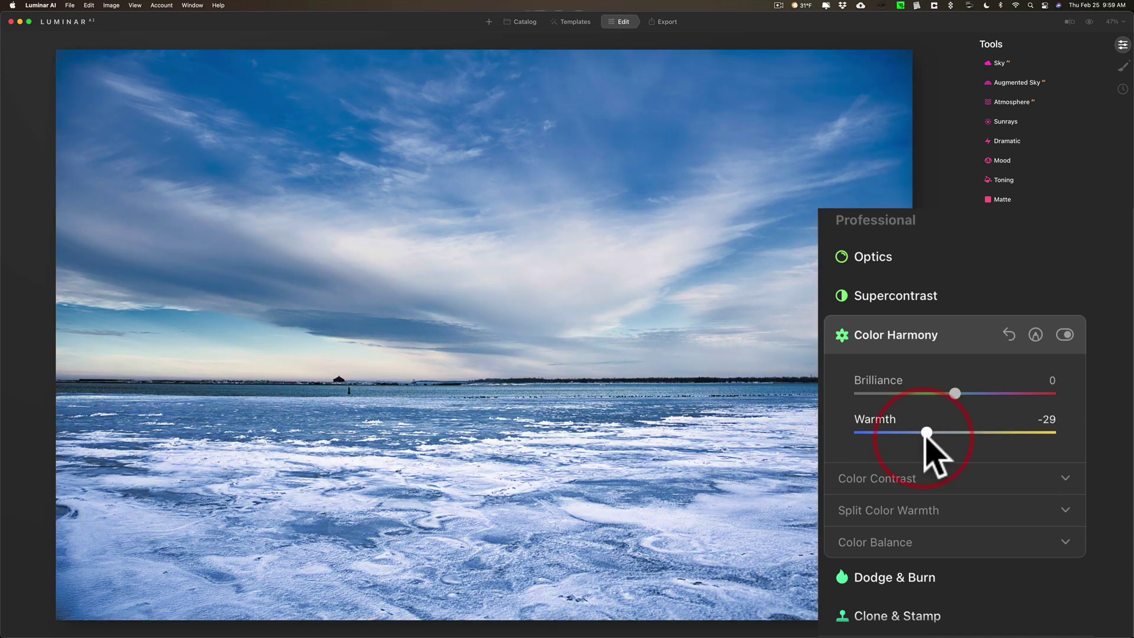
pyautogui.doubleClick(934, 435)
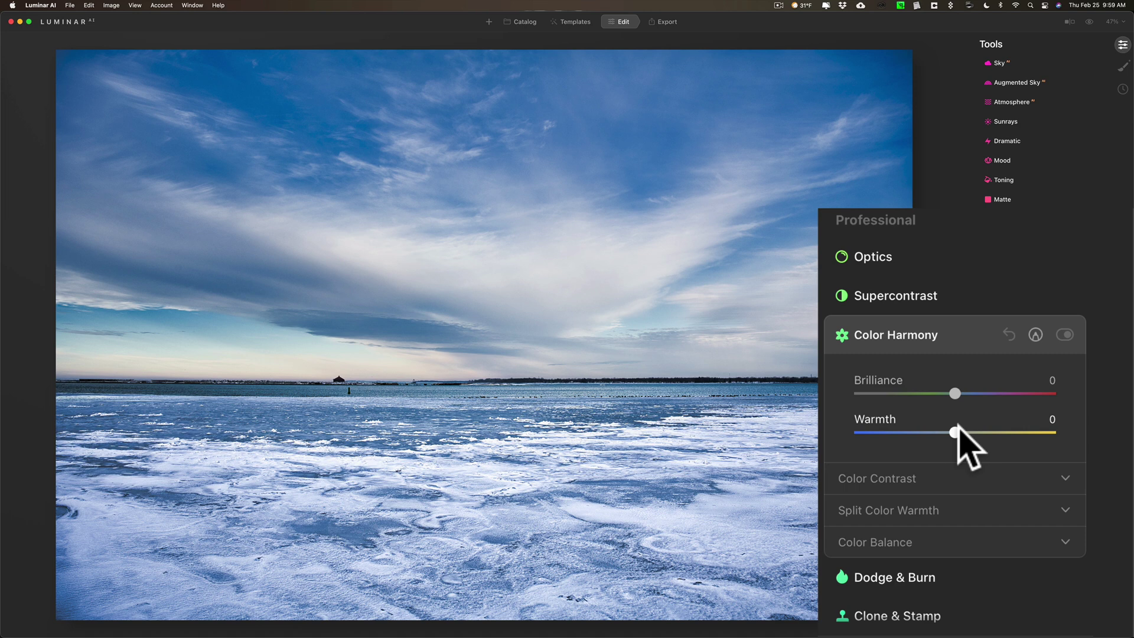
pyautogui.moveTo(957, 429); pyautogui.dragTo(968, 430)
pyautogui.doubleClick(963, 431)
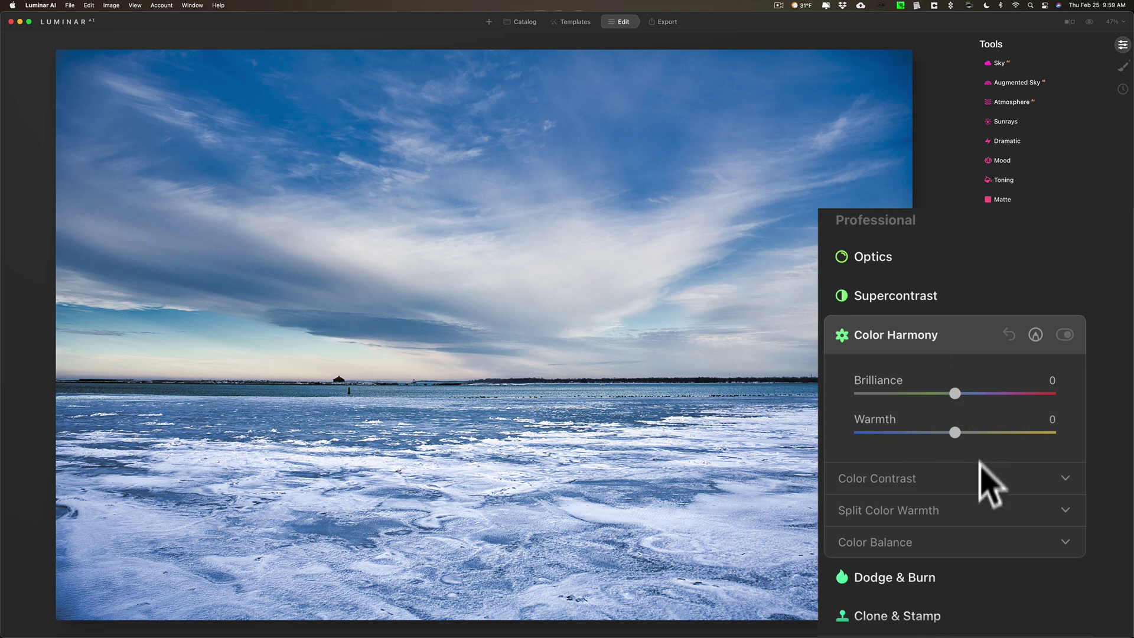
# - Expand Color Contrast and try Amount at 33, then 85, then about 83
pyautogui.click(981, 477)
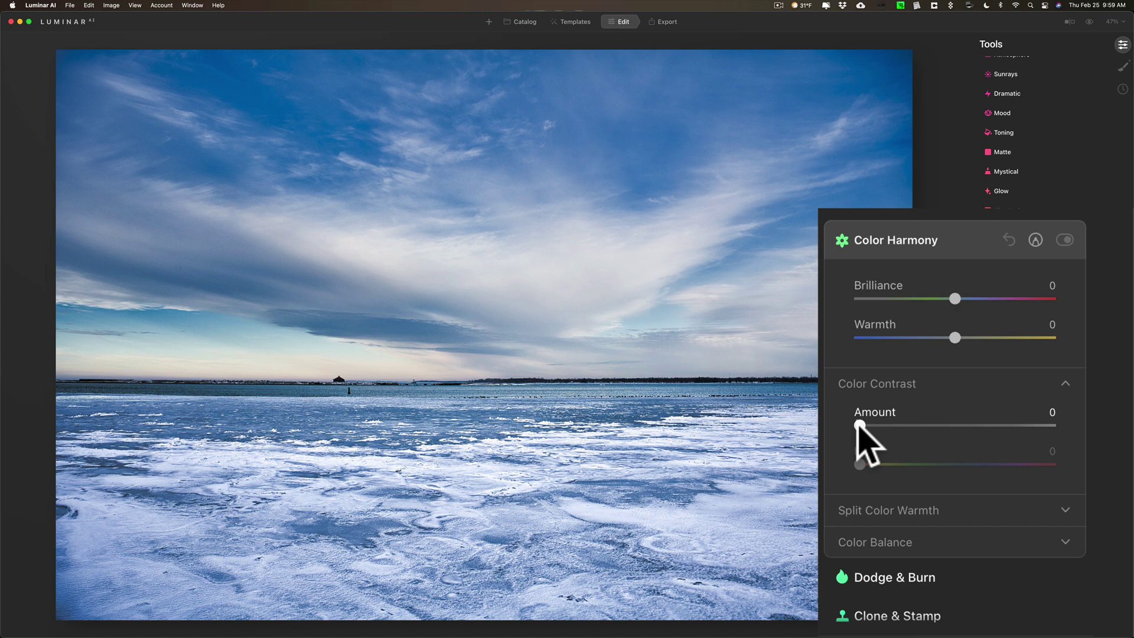
pyautogui.moveTo(858, 425); pyautogui.dragTo(951, 425)
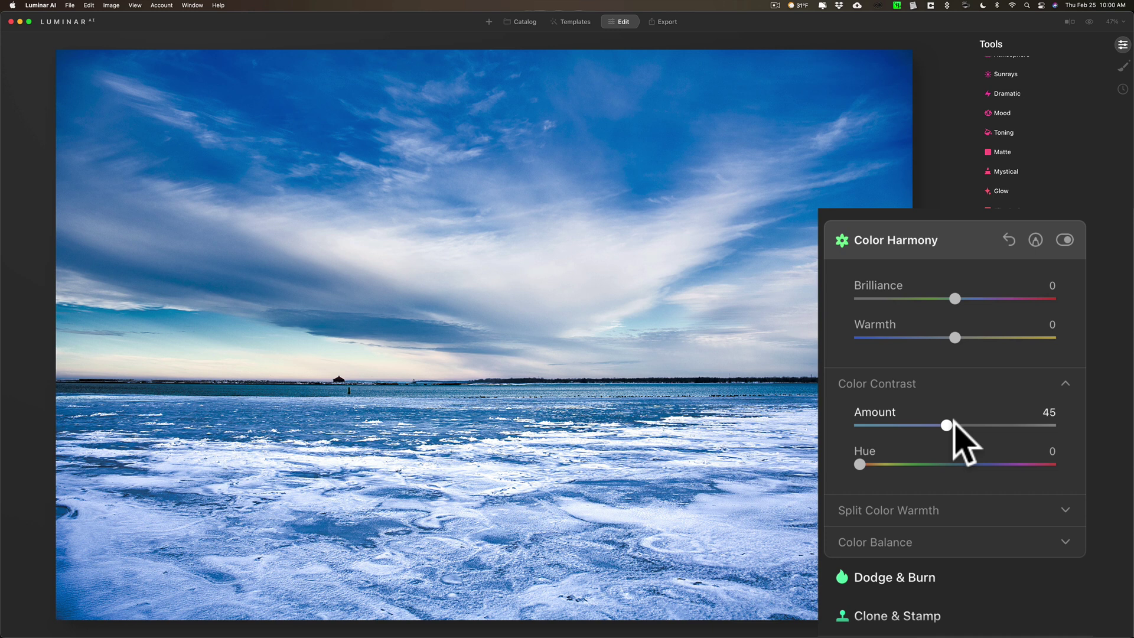
pyautogui.click(1024, 425)
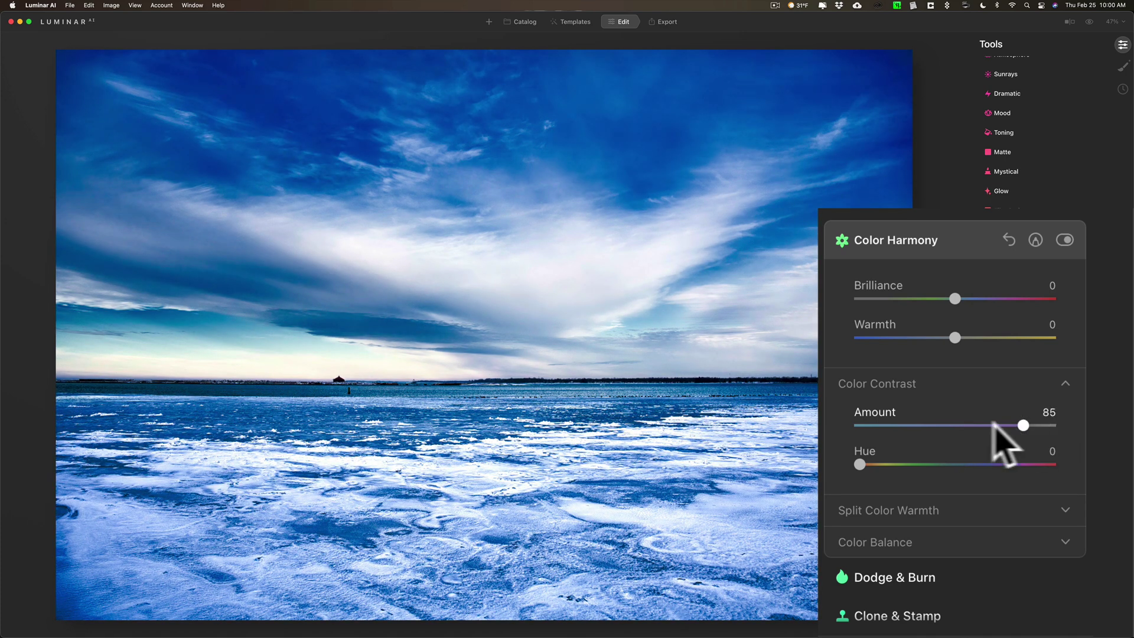
pyautogui.moveTo(994, 423); pyautogui.dragTo(946, 426)
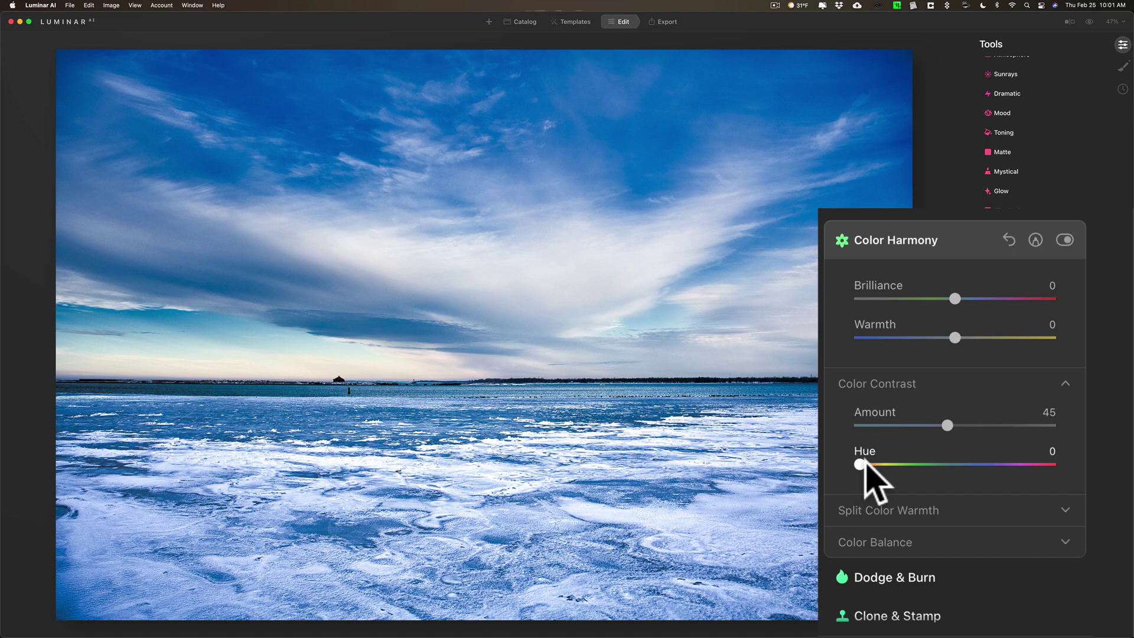
# - Sweep the Color Contrast hue and strength, then bring Amount back to 0
pyautogui.moveTo(860, 465); pyautogui.dragTo(1016, 464)
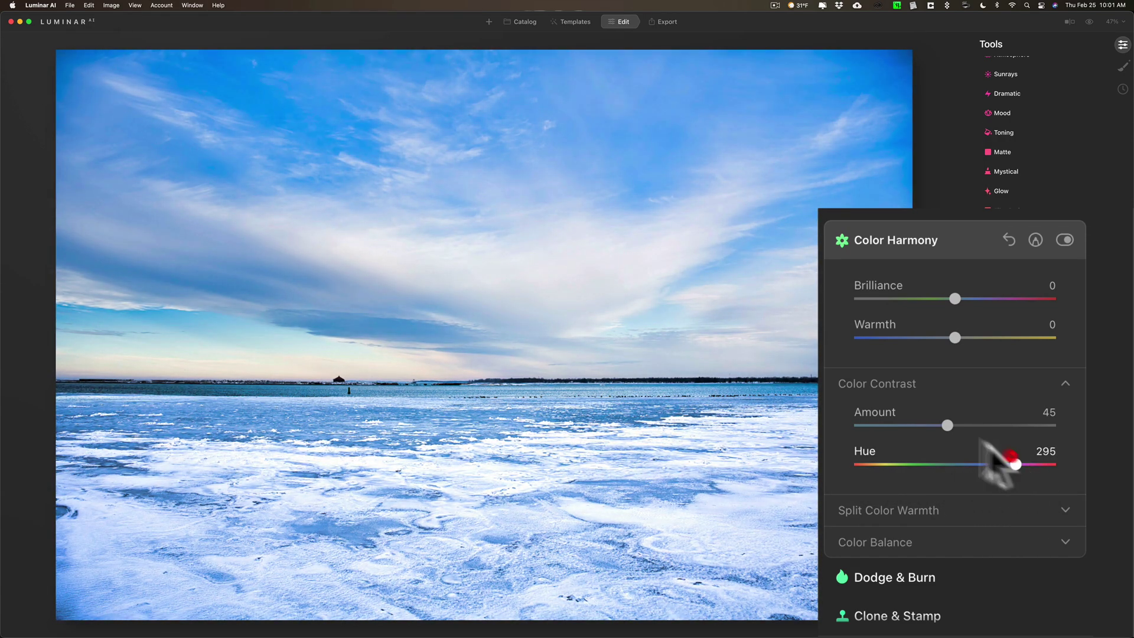
pyautogui.moveTo(945, 424)
pyautogui.mouseDown()
pyautogui.moveTo(1011, 426)
pyautogui.moveTo(936, 424)
pyautogui.mouseUp()
pyautogui.moveTo(1013, 464); pyautogui.dragTo(861, 451)
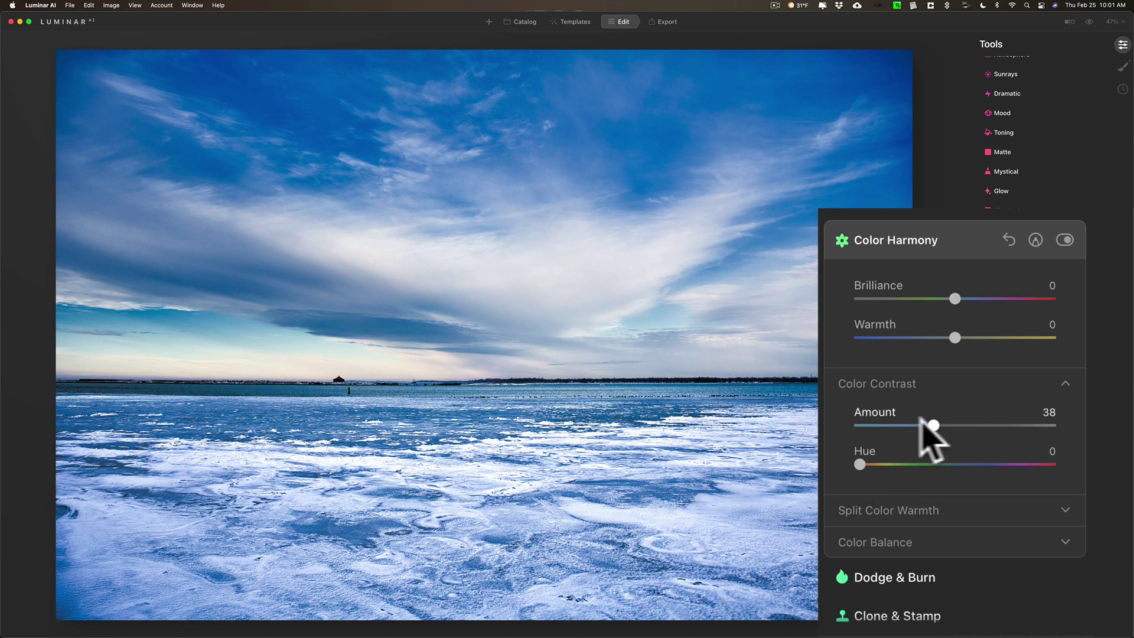
pyautogui.moveTo(932, 424); pyautogui.dragTo(845, 418)
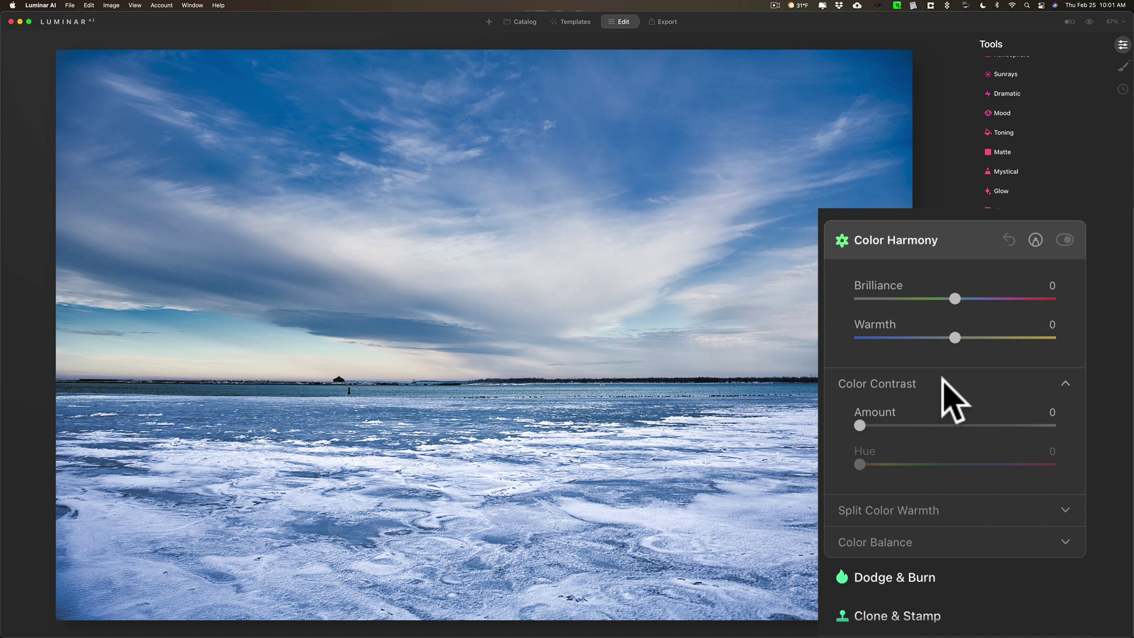
# - Collapse Color Contrast, expand Split Color Warmth, and test overall Warmth before resetting it to 0
pyautogui.click(943, 381)
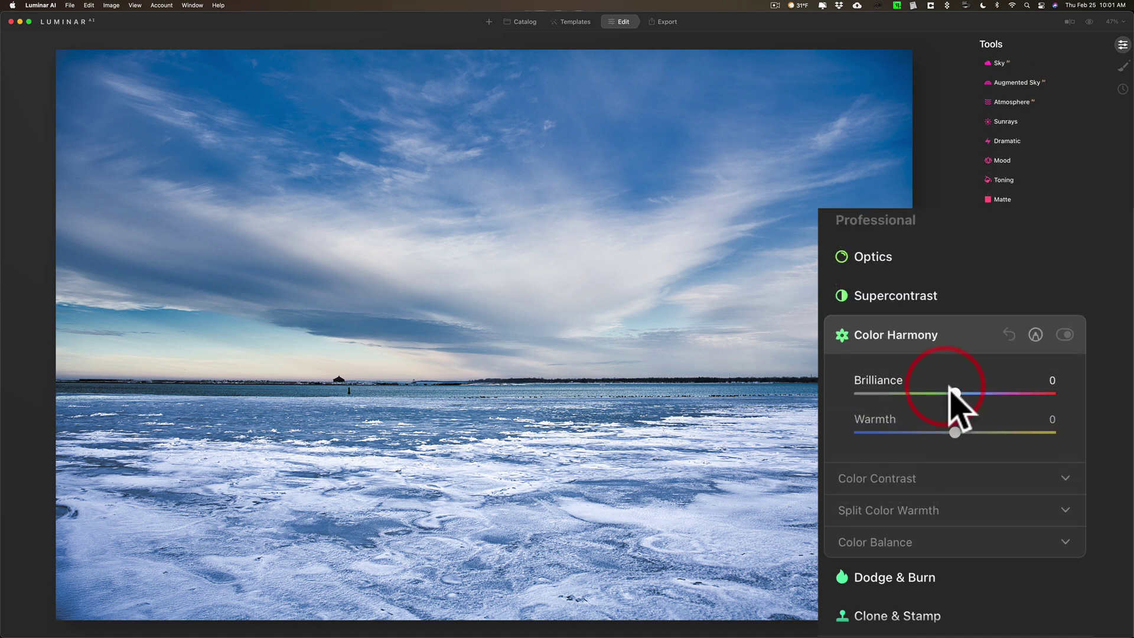
pyautogui.click(974, 506)
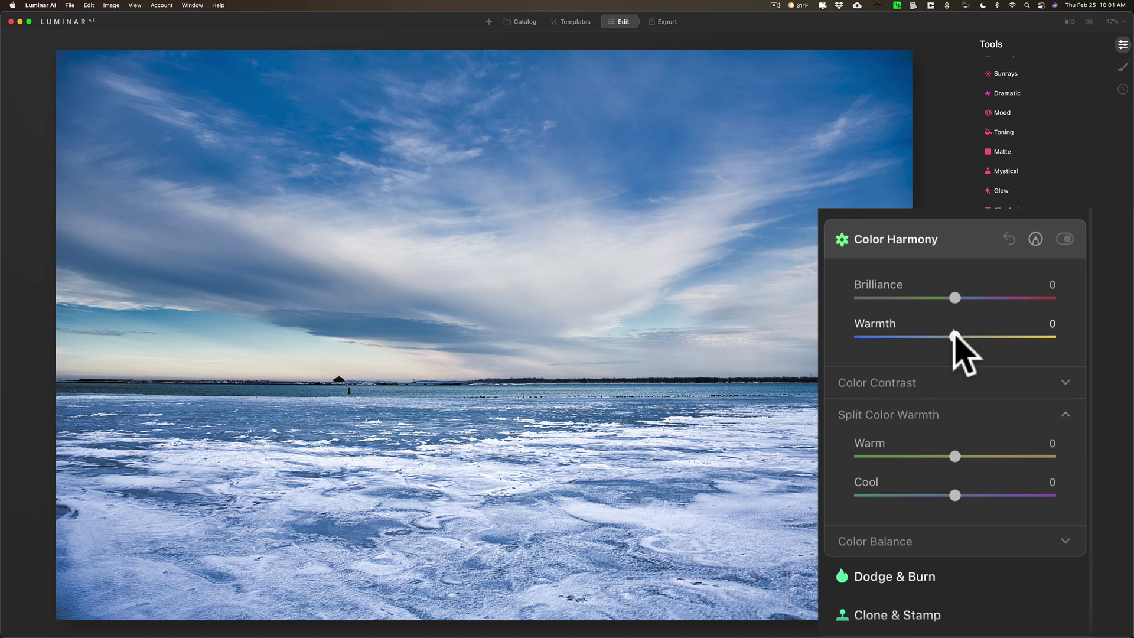
pyautogui.moveTo(955, 336); pyautogui.dragTo(905, 335)
pyautogui.doubleClick(905, 335)
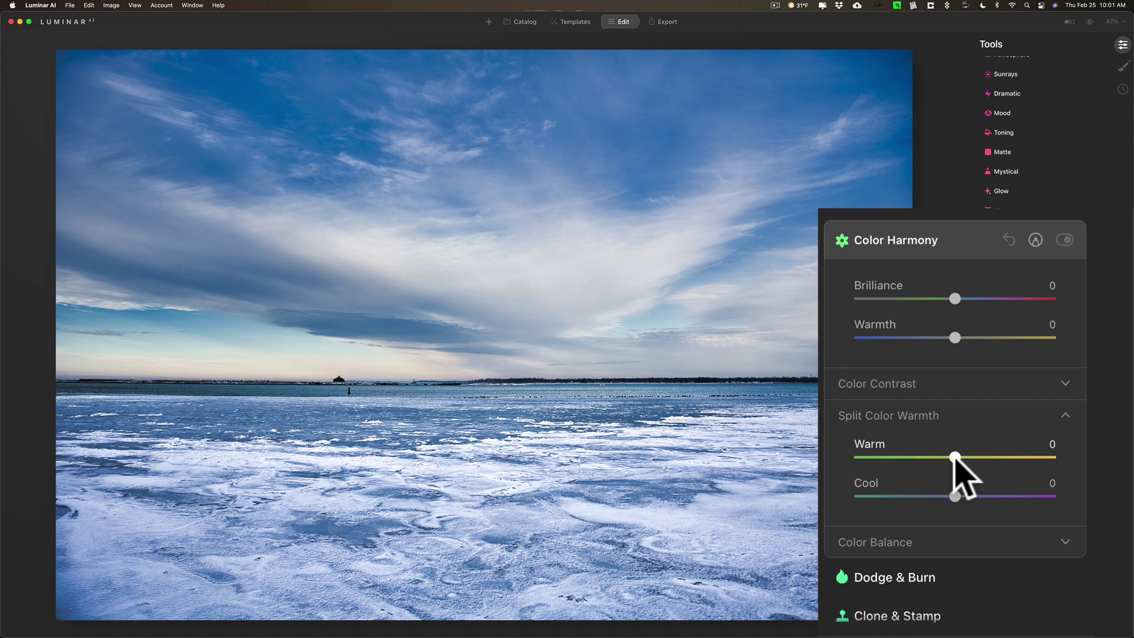
# - Test and reset the Warm and Cool sliders, then set Warm to 35 and collapse the section
pyautogui.moveTo(955, 457)
pyautogui.mouseDown()
pyautogui.moveTo(1042, 458)
pyautogui.moveTo(827, 458)
pyautogui.moveTo(1004, 460)
pyautogui.moveTo(952, 459)
pyautogui.mouseUp()
pyautogui.doubleClick(953, 459)
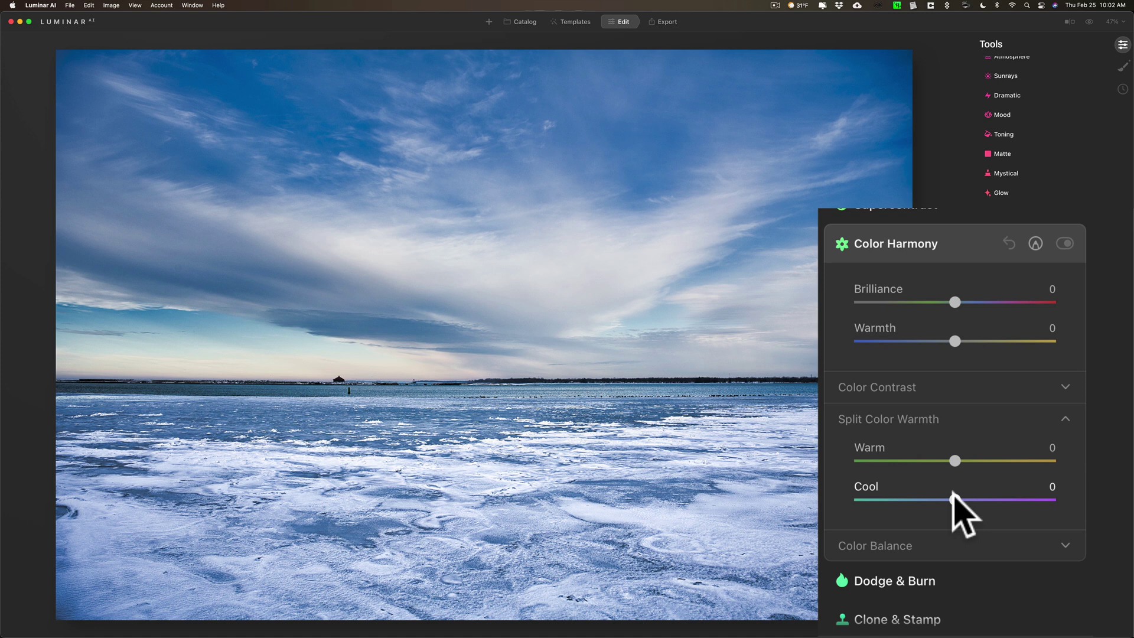
pyautogui.moveTo(952, 495)
pyautogui.mouseDown()
pyautogui.moveTo(1036, 501)
pyautogui.moveTo(891, 499)
pyautogui.moveTo(957, 499)
pyautogui.mouseUp()
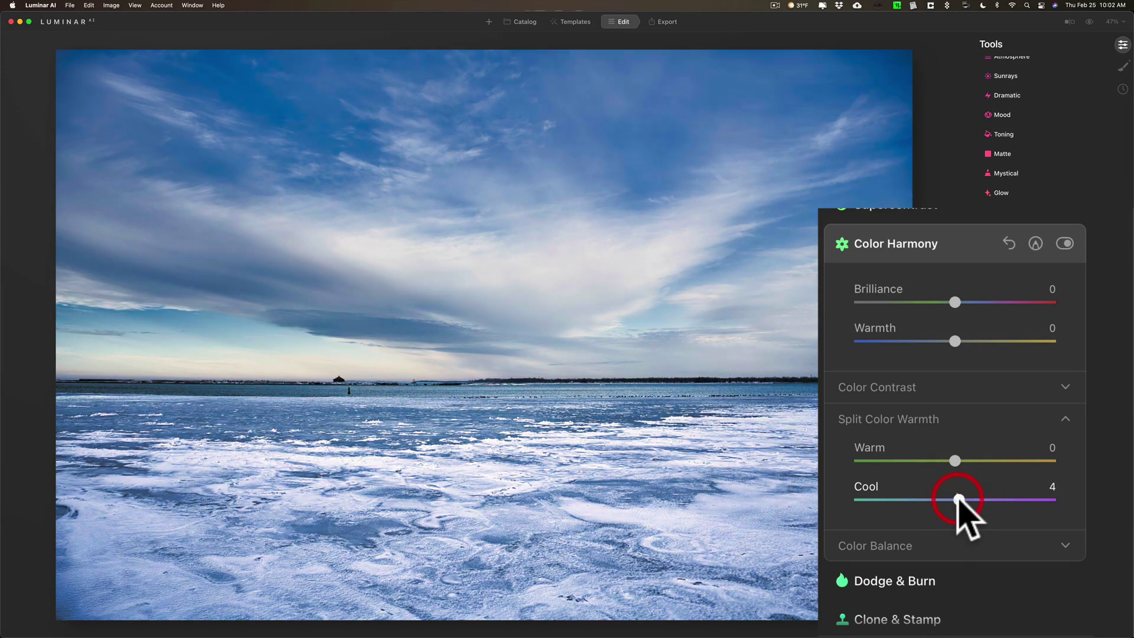
pyautogui.doubleClick(969, 499)
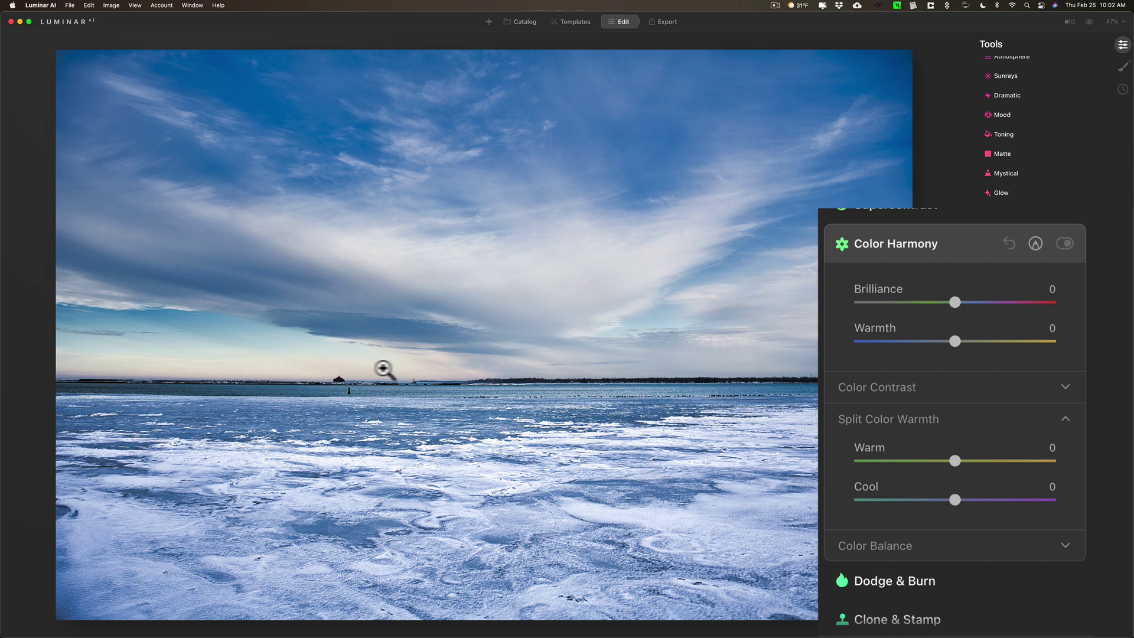
pyautogui.moveTo(955, 461); pyautogui.dragTo(990, 461)
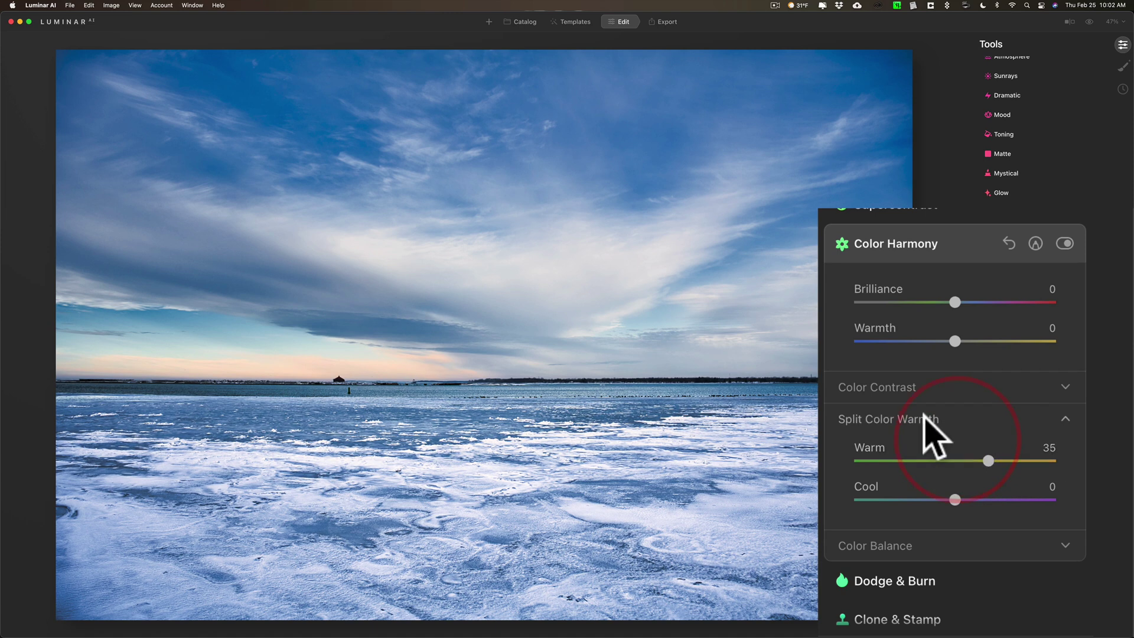
pyautogui.scroll(-1, 924, 418)
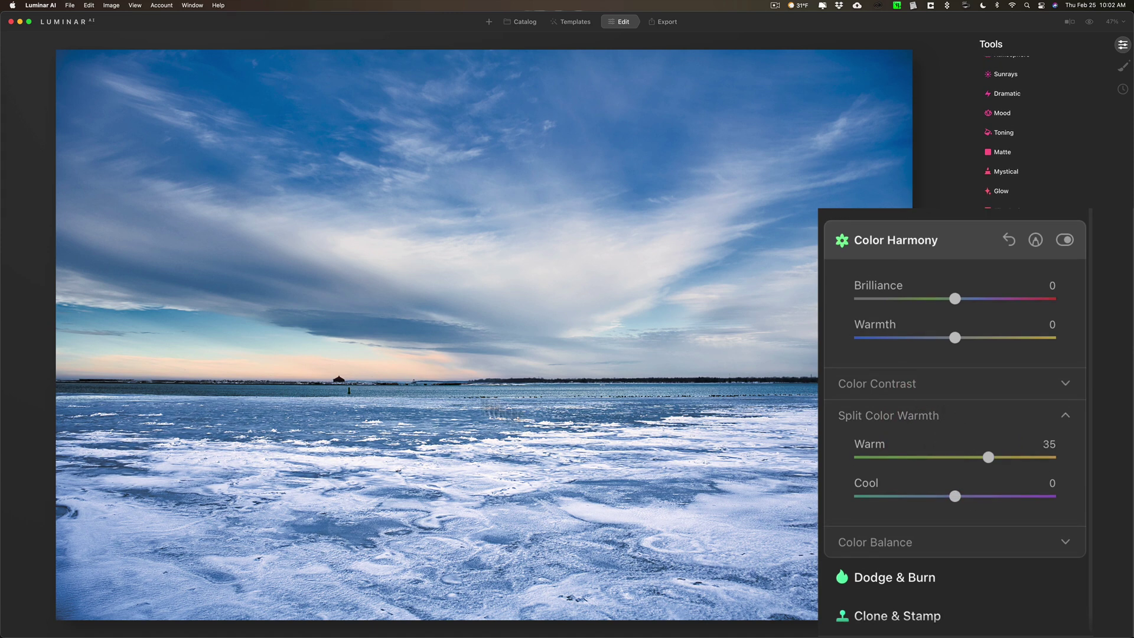
pyautogui.click(994, 415)
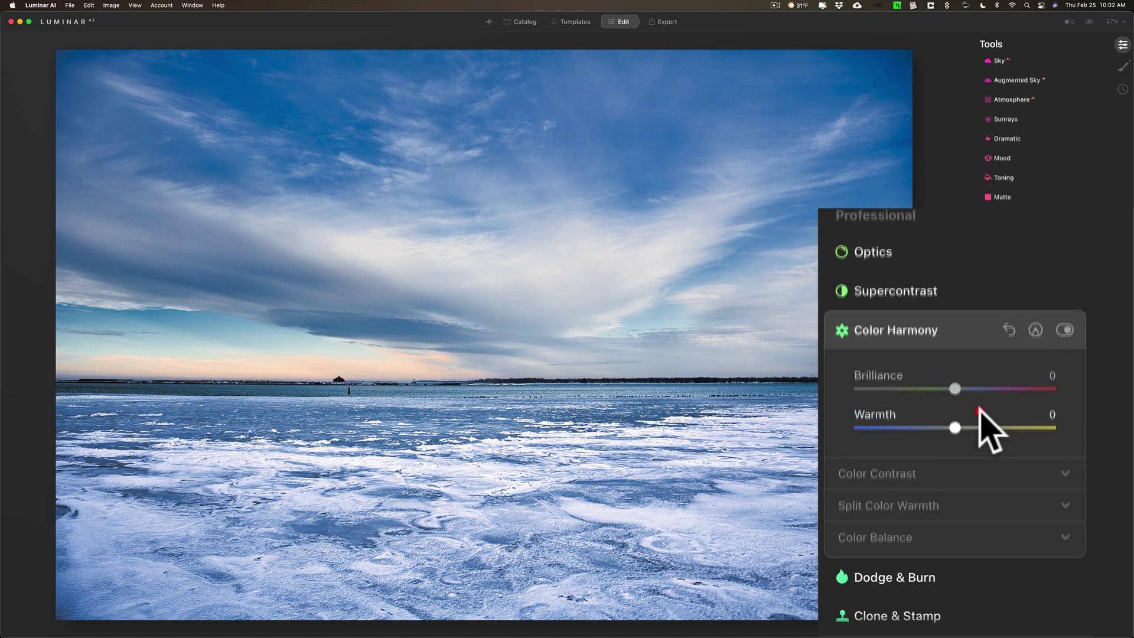
# - Expand Color Balance and test the Shadows Cyan-Red, Magenta-Green and Yellow-Blue sliders, resetting each to 0
pyautogui.click(973, 539)
pyautogui.scroll(-5, 985, 559)
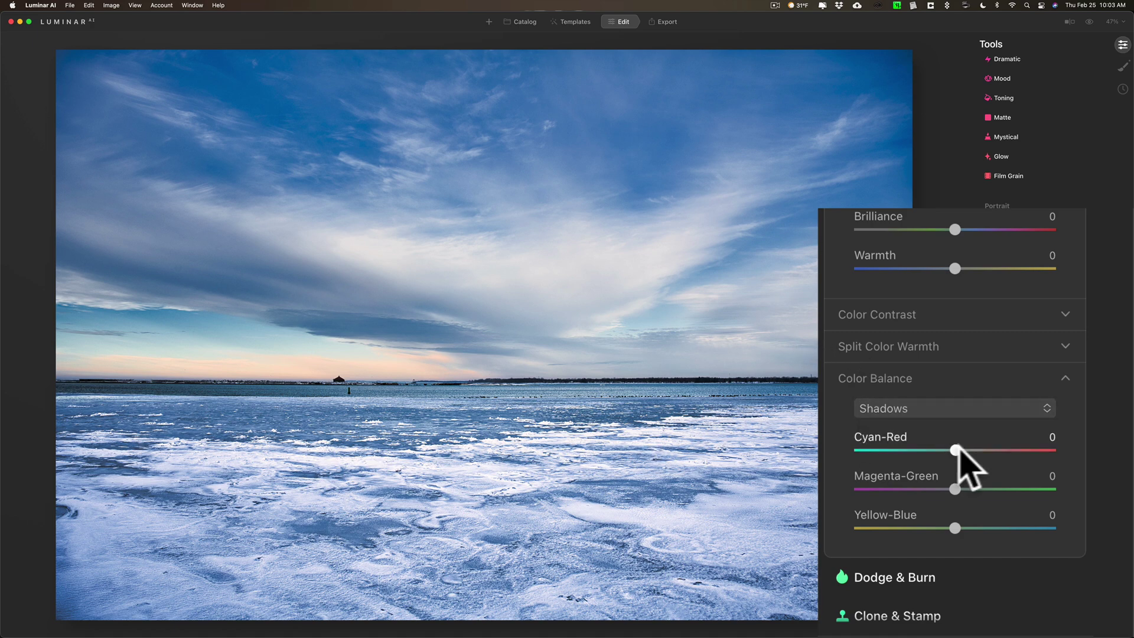
pyautogui.moveTo(955, 450); pyautogui.dragTo(879, 452)
pyautogui.doubleClick(878, 451)
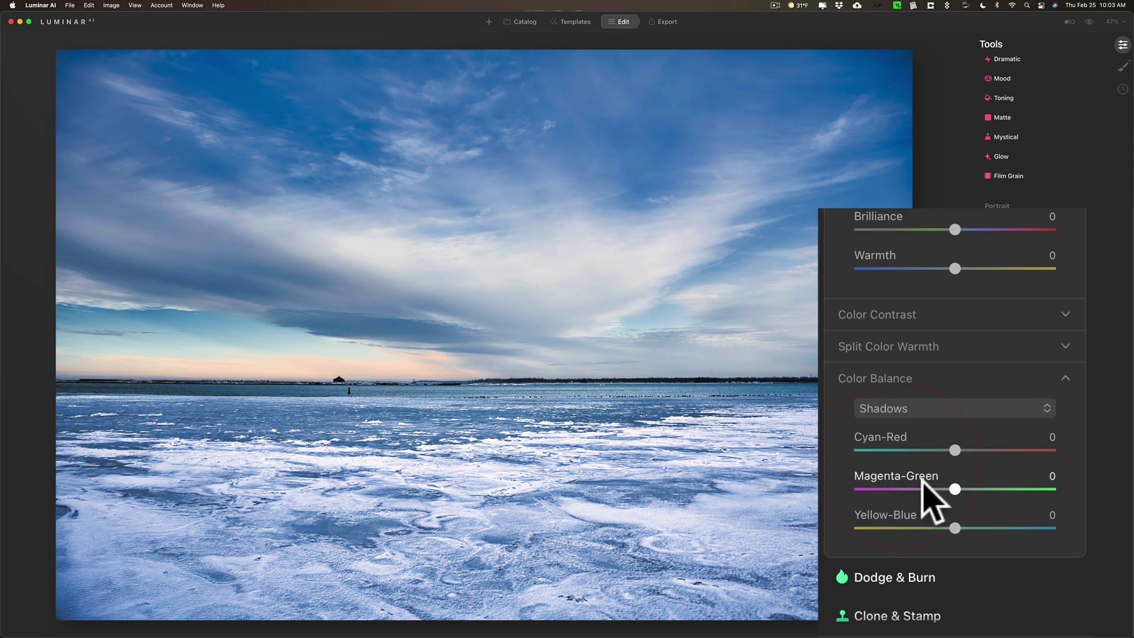
pyautogui.moveTo(964, 488); pyautogui.dragTo(1040, 488)
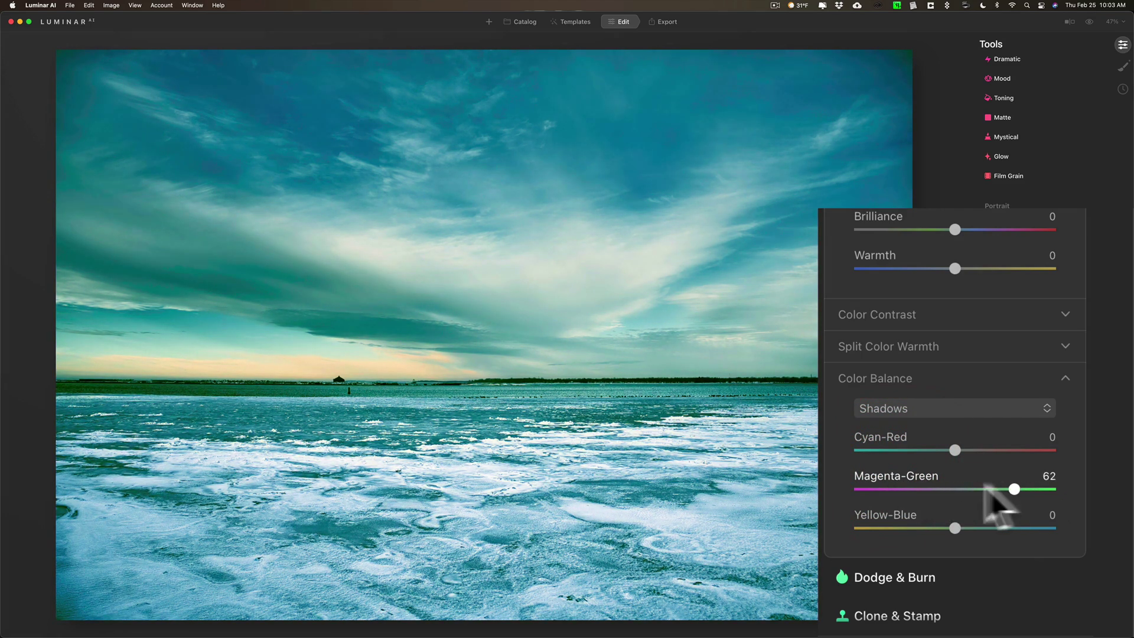
pyautogui.click(891, 489)
pyautogui.doubleClick(891, 489)
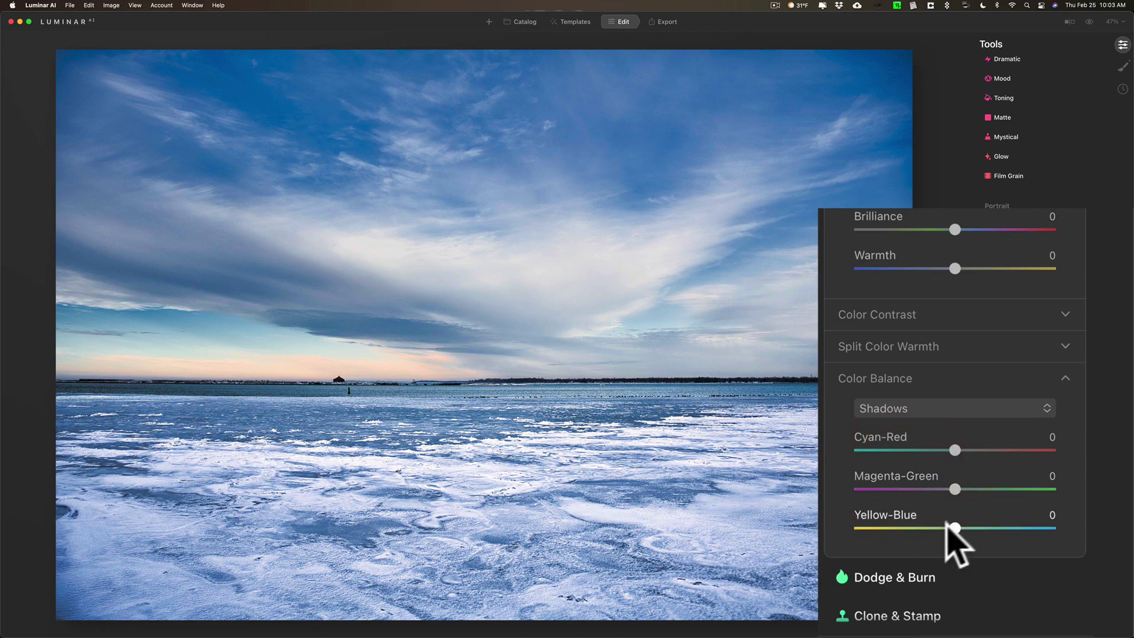
pyautogui.moveTo(956, 527)
pyautogui.mouseDown()
pyautogui.moveTo(1035, 528)
pyautogui.moveTo(888, 528)
pyautogui.moveTo(951, 527)
pyautogui.moveTo(916, 527)
pyautogui.moveTo(938, 528)
pyautogui.mouseUp()
pyautogui.doubleClick(940, 527)
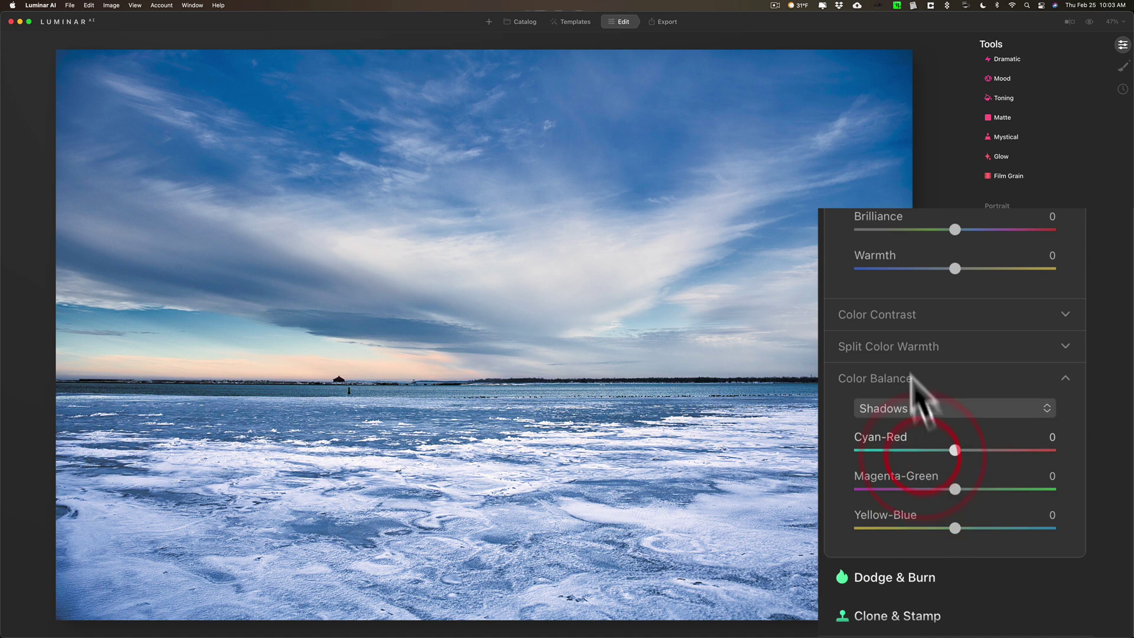
# - Switch Color Balance to Midtones and set Yellow-Blue to -17
pyautogui.click(955, 408)
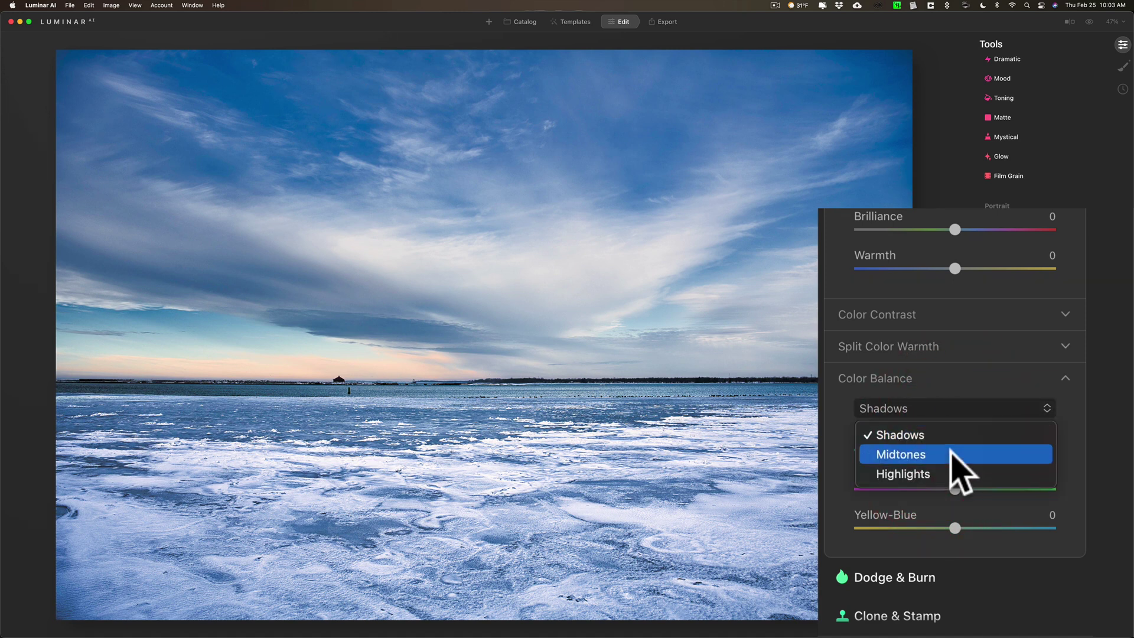
pyautogui.click(955, 454)
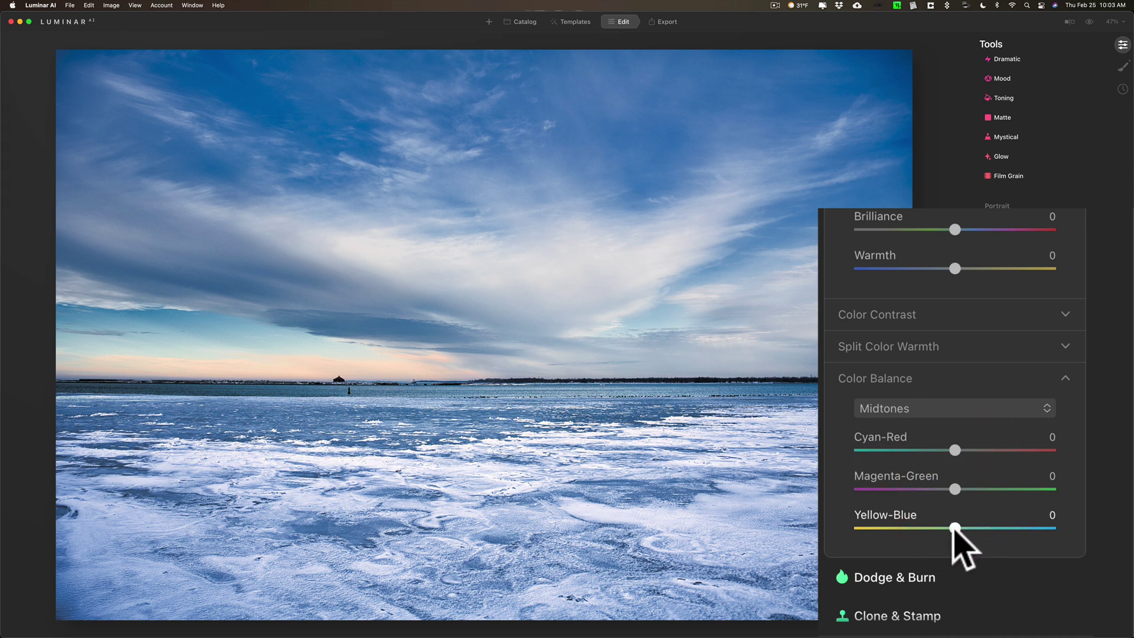
pyautogui.moveTo(952, 523); pyautogui.dragTo(937, 524)
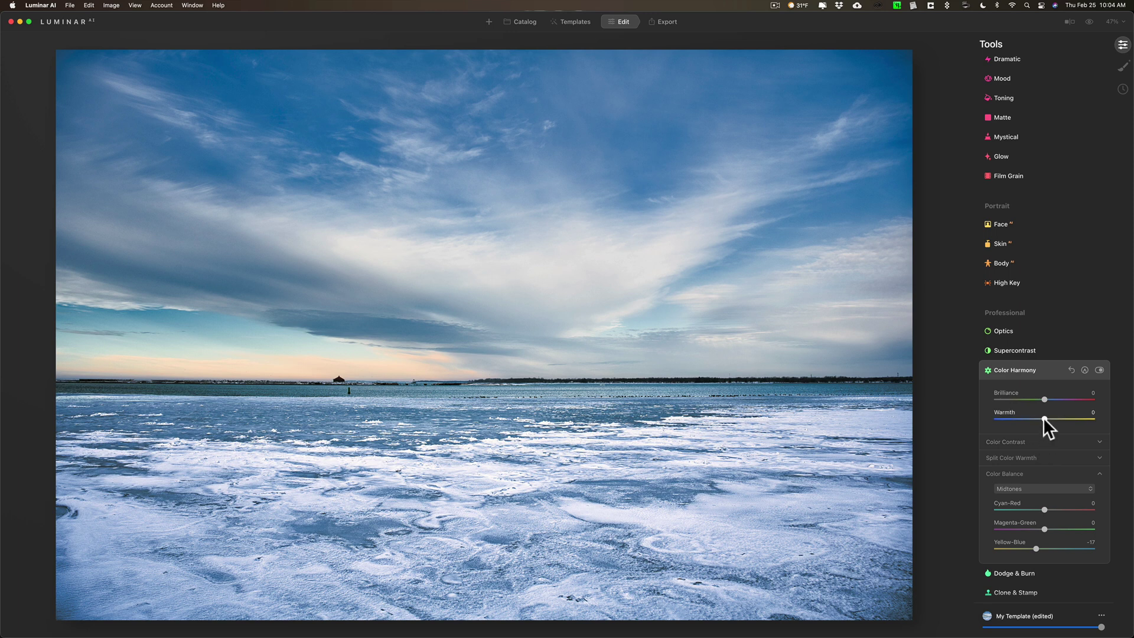
pyautogui.scroll(2, 1001, 85)
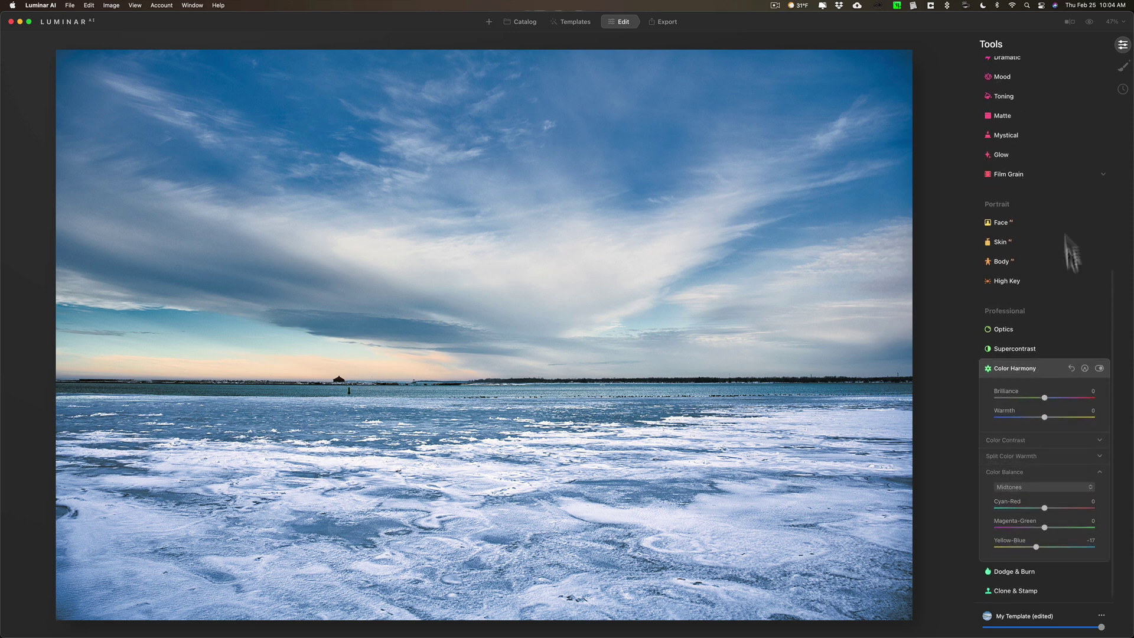
pyautogui.doubleClick(1046, 417)
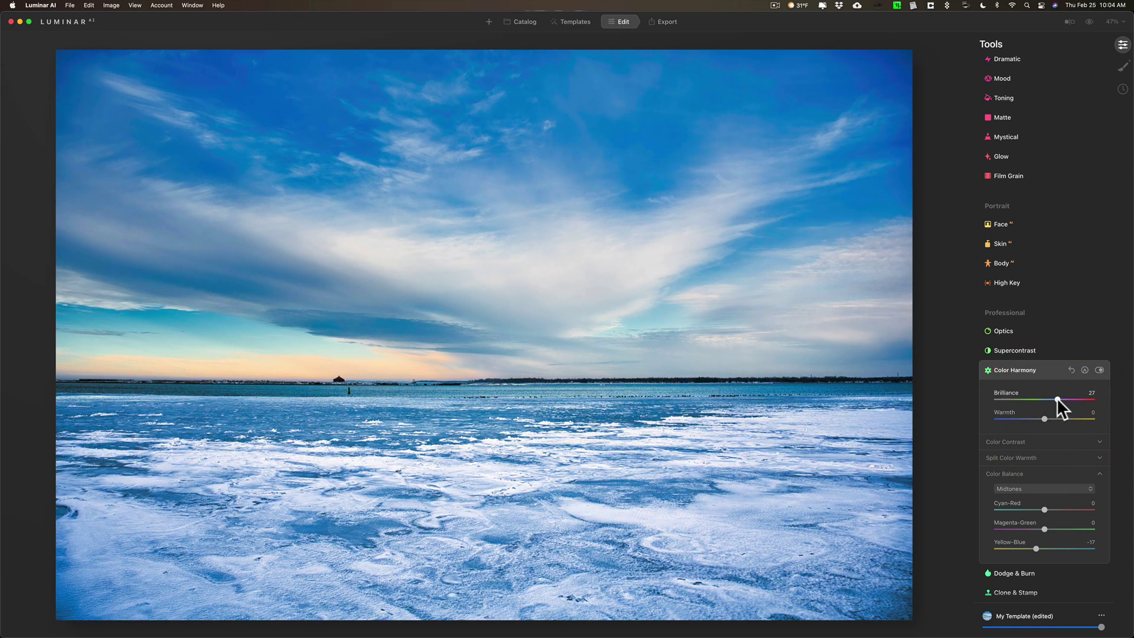
pyautogui.moveTo(1057, 398); pyautogui.dragTo(1044, 397)
pyautogui.doubleClick(1044, 397)
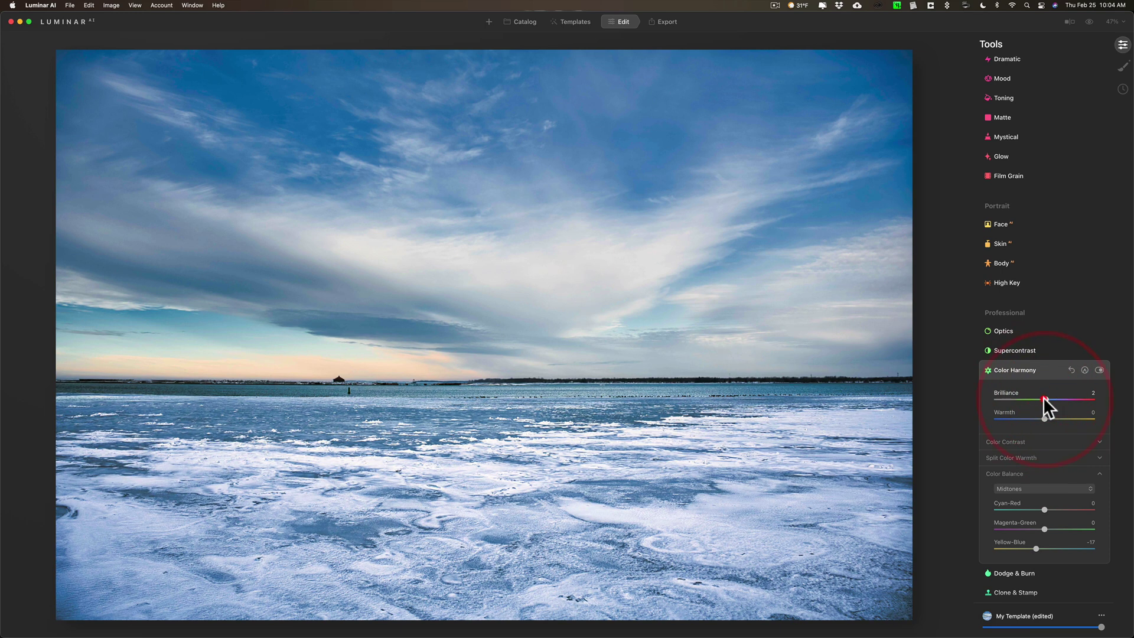